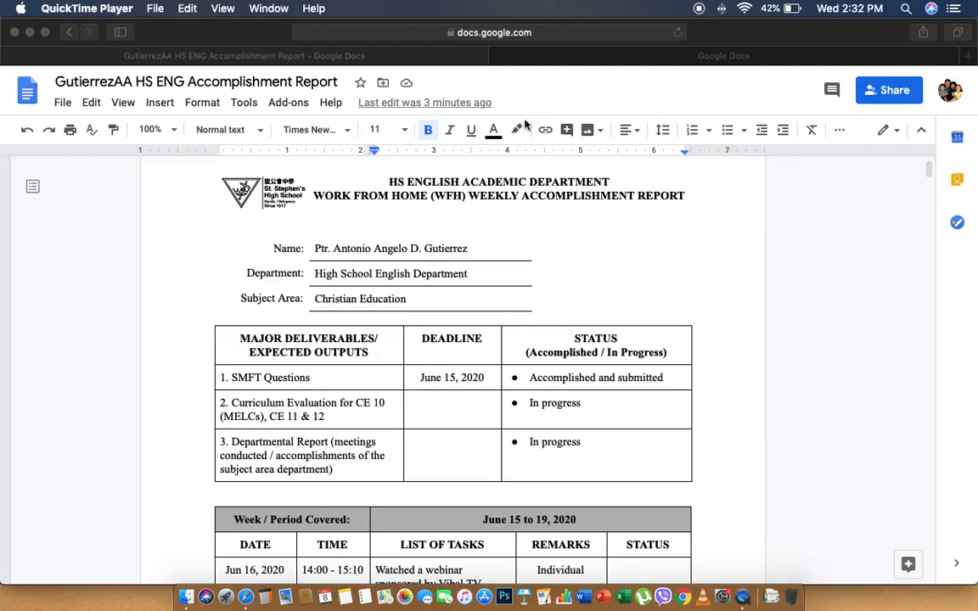
Insert an empty 4 x 5 table above the June 15 to 19 weekly log
click(304, 490)
click(304, 492)
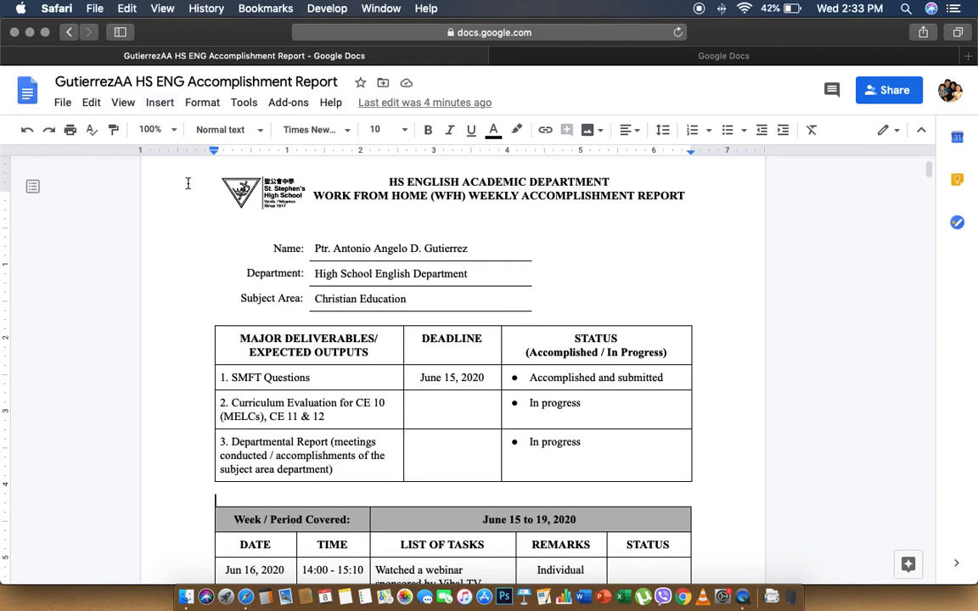
click(160, 103)
mouse_move(174, 153)
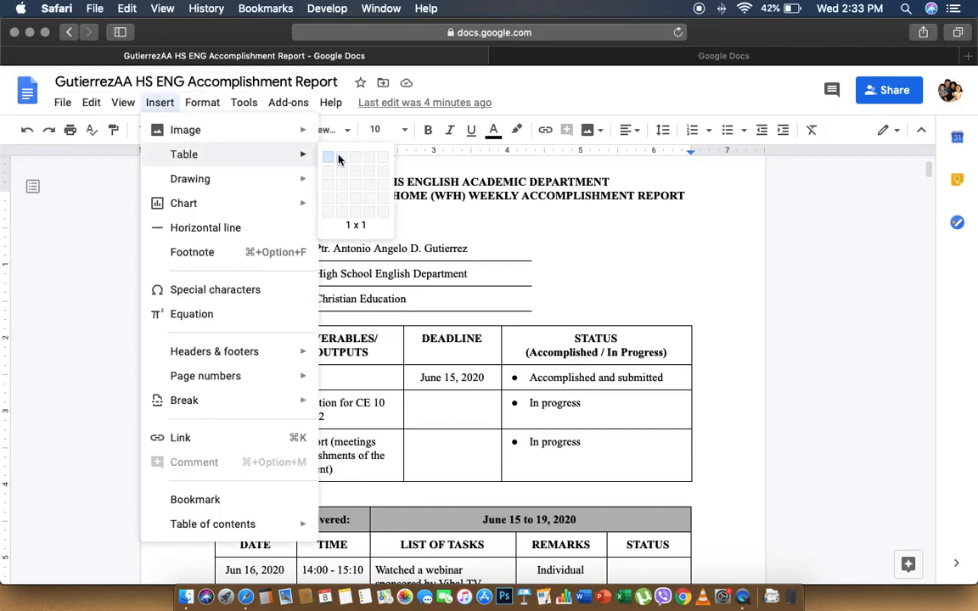
click(369, 213)
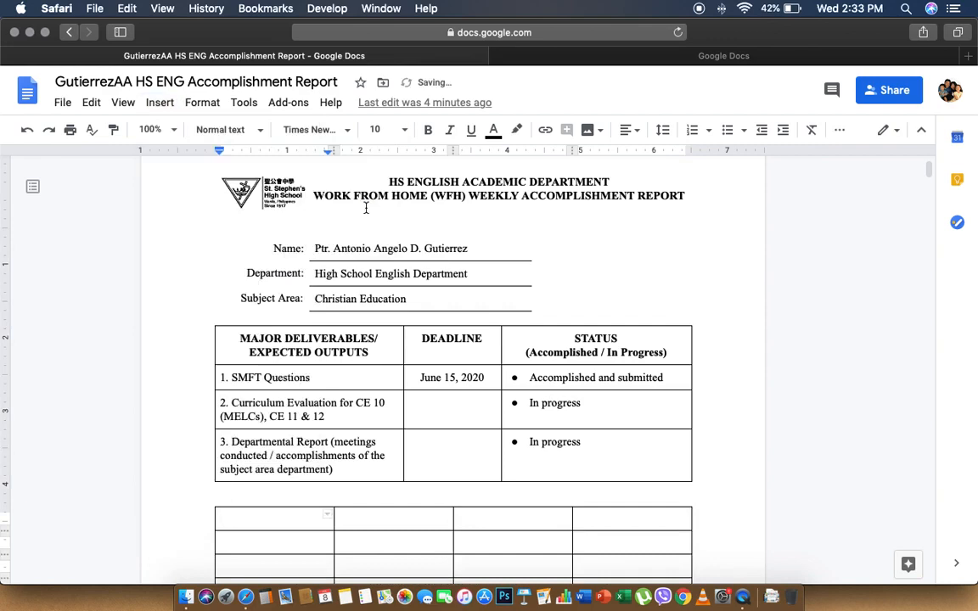
Delete the blank line left above the new table
scroll(366, 208, down, 5)
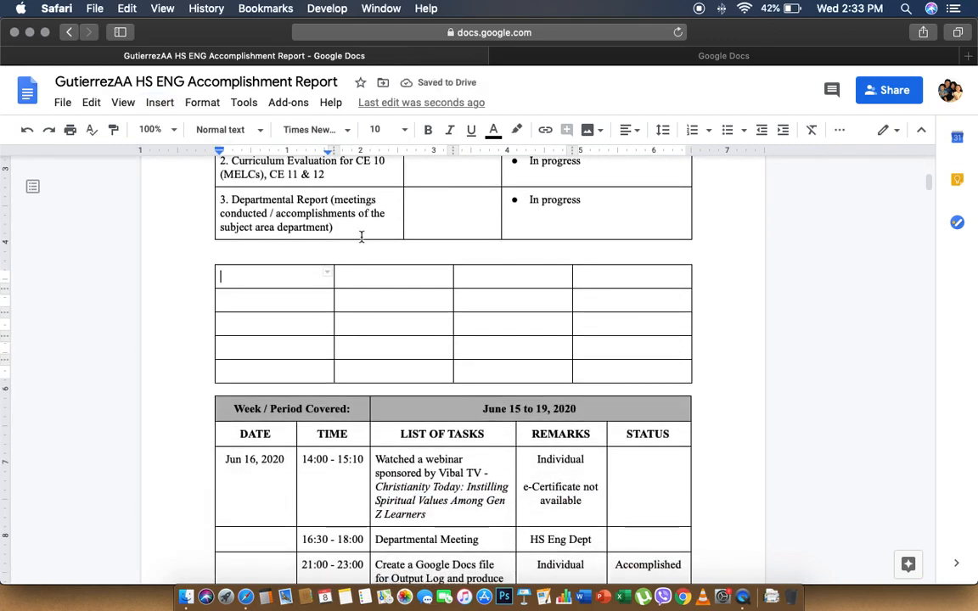
key(Up)
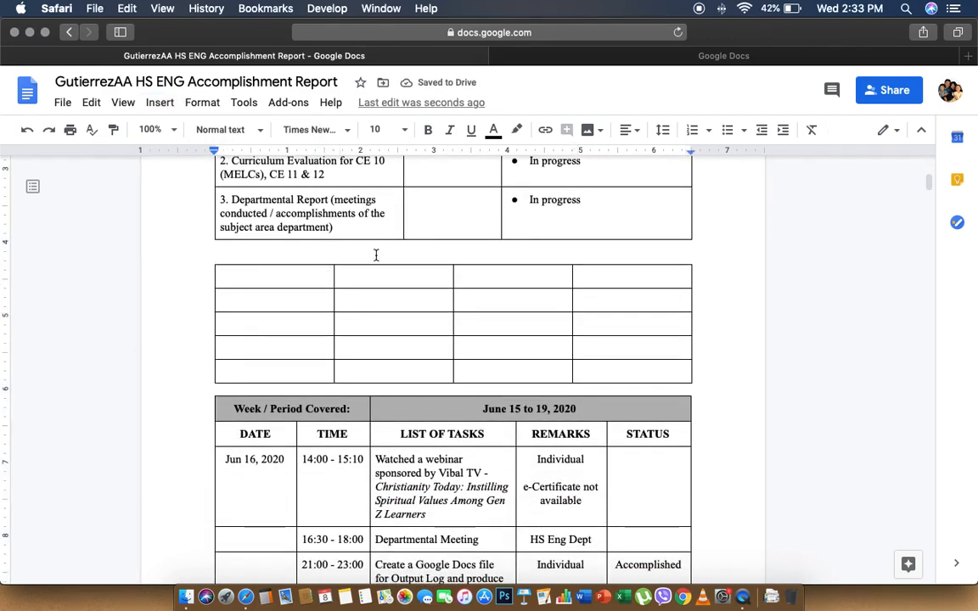
key(BackSpace)
scroll(371, 257, up, 1)
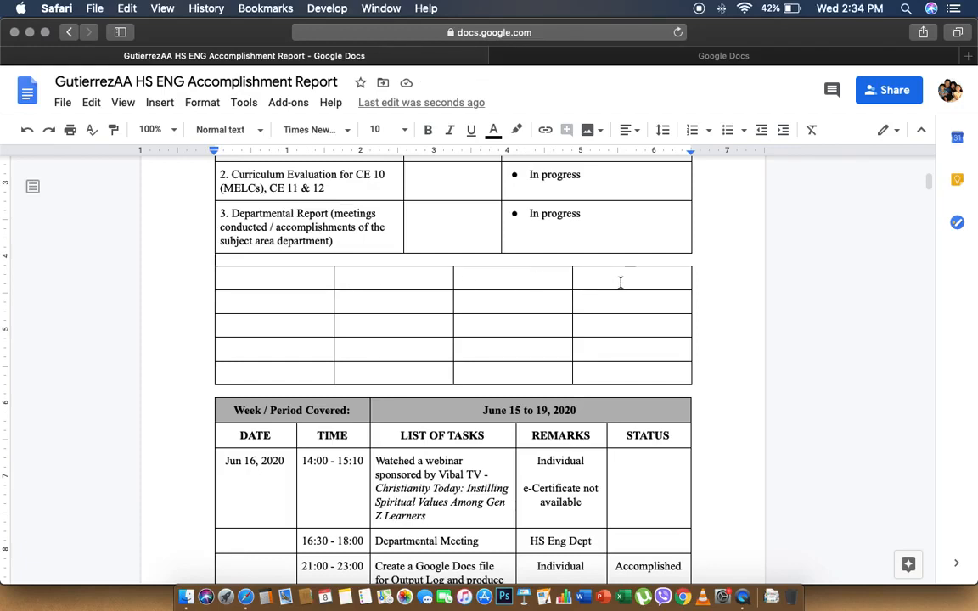
Merge all four cells of the new table's first row into a single cell via Format > Table
click(319, 280)
drag(319, 280, 593, 281)
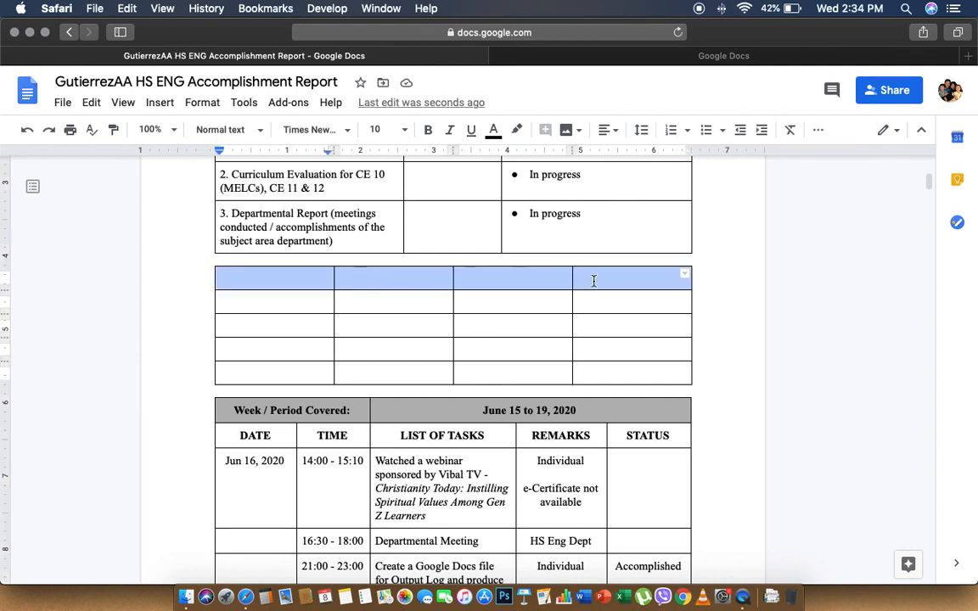
click(302, 279)
drag(301, 280, 599, 278)
right_click(602, 285)
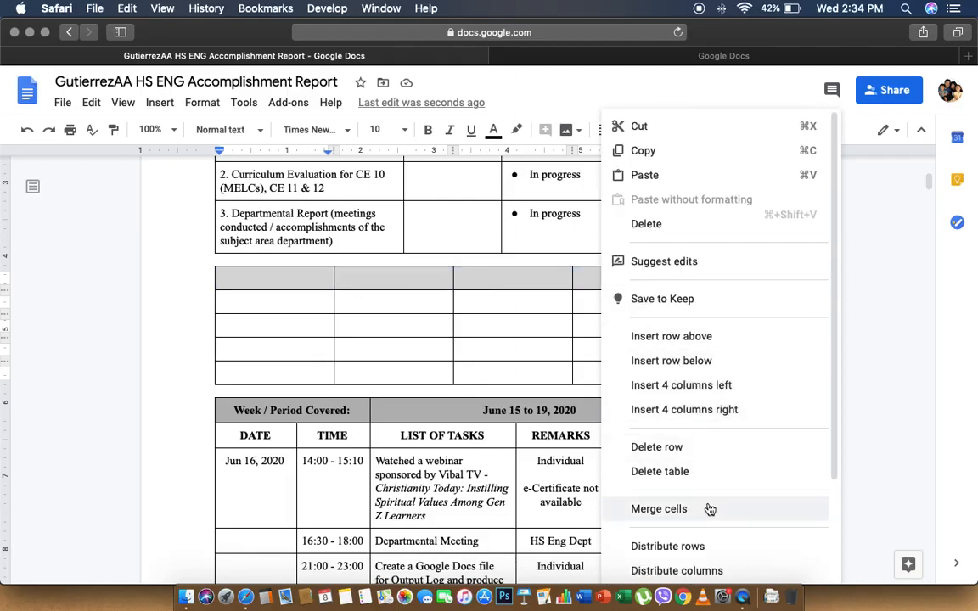
key(Escape)
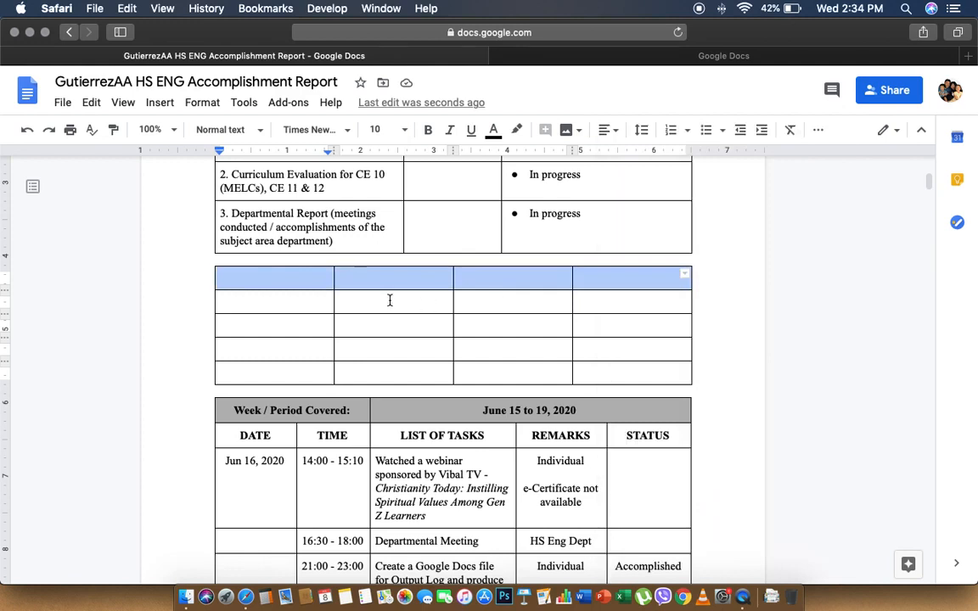
drag(320, 280, 597, 282)
click(194, 108)
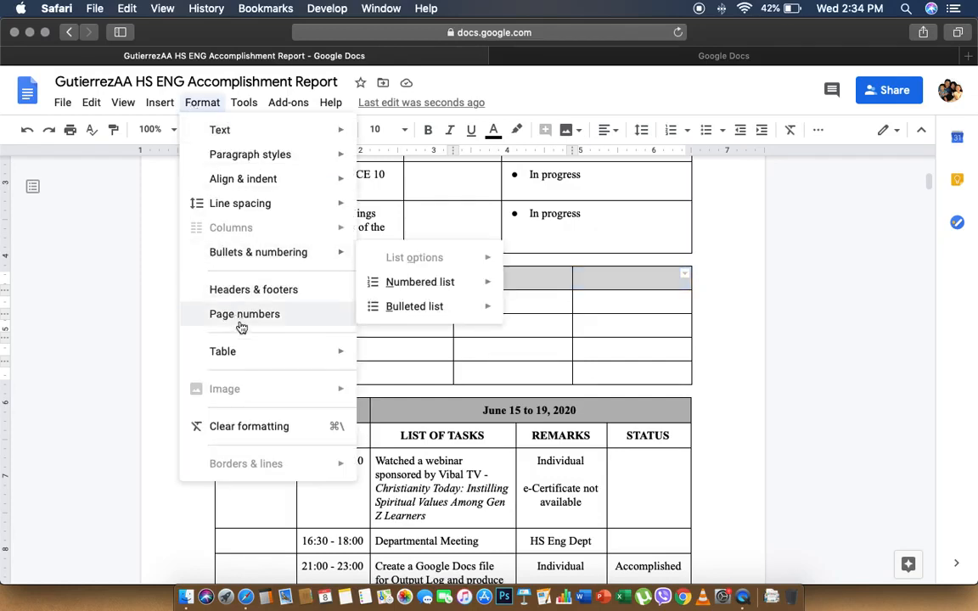
mouse_move(263, 351)
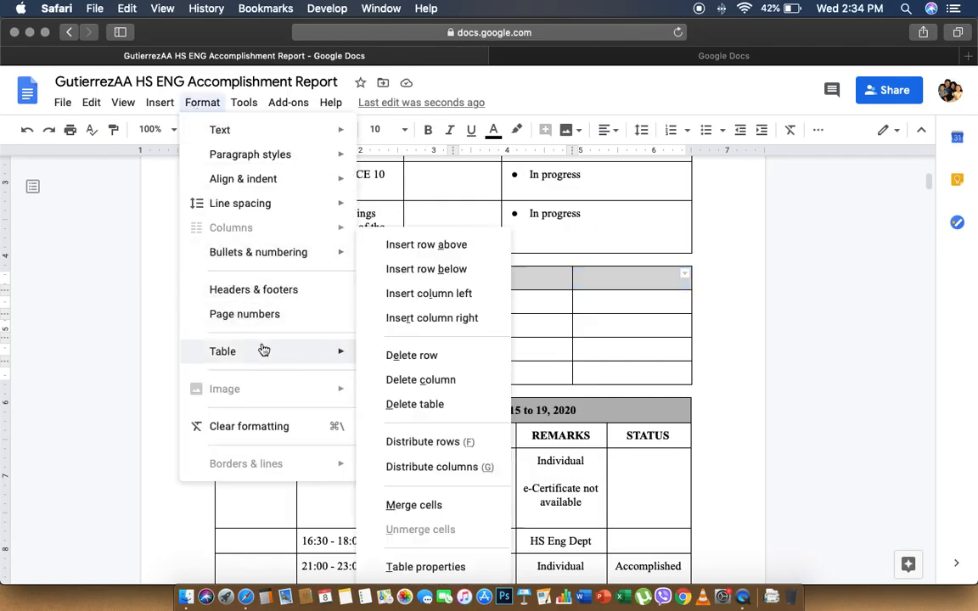
click(445, 506)
click(461, 287)
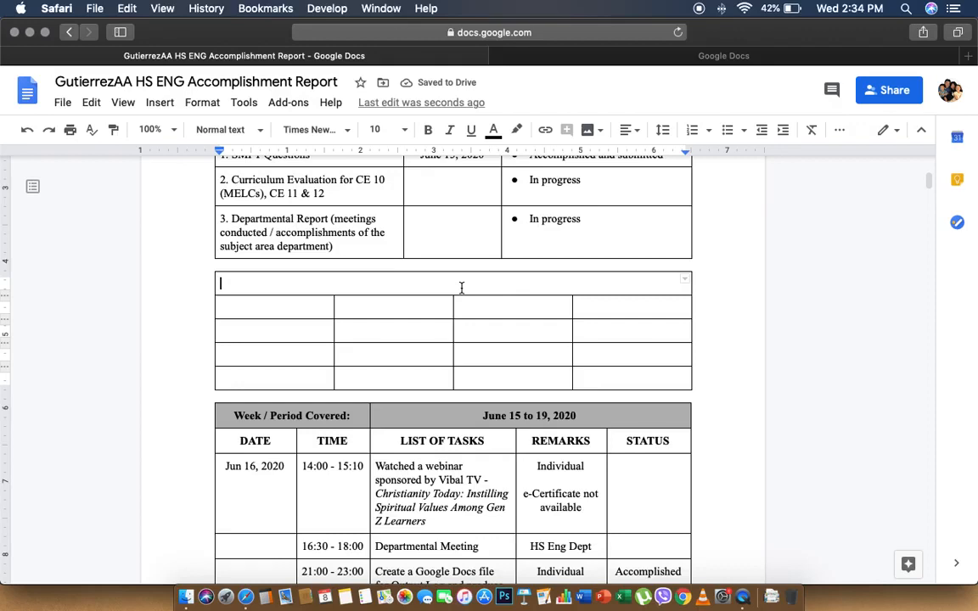
Type 'Quick links to jump to specific week or period covered' into the merged top cell
text(Qu)
text(ick link)
text(s for t)
key(BackSpace)
key(BackSpace)
key(BackSpace)
key(BackSpace)
key(BackSpace)
text(ju)
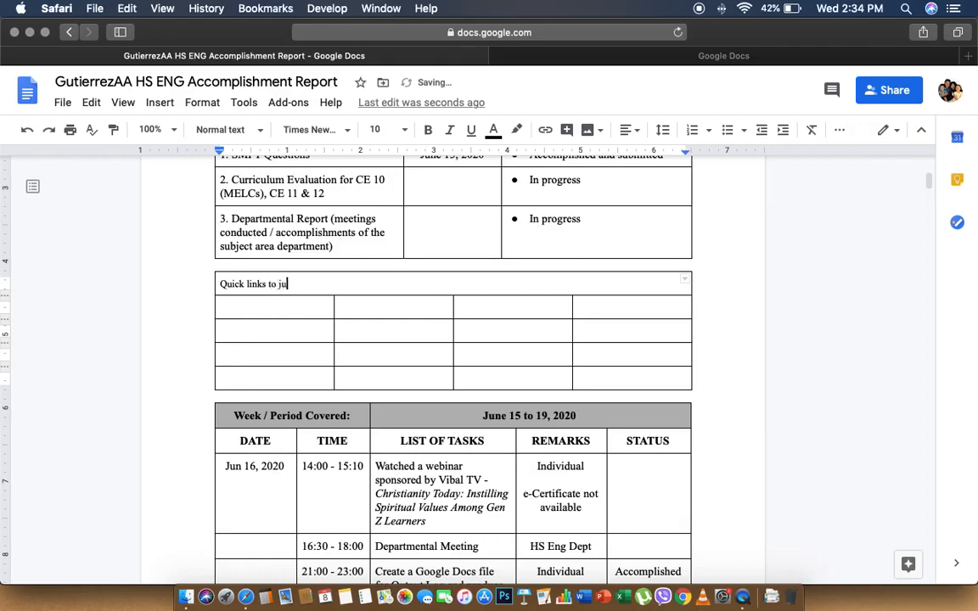
text(mp to specifi week or)
key(Left)
key(Left)
key(Left)
key(Left)
key(Left)
key(Left)
key(Left)
key(Left)
key(Left)
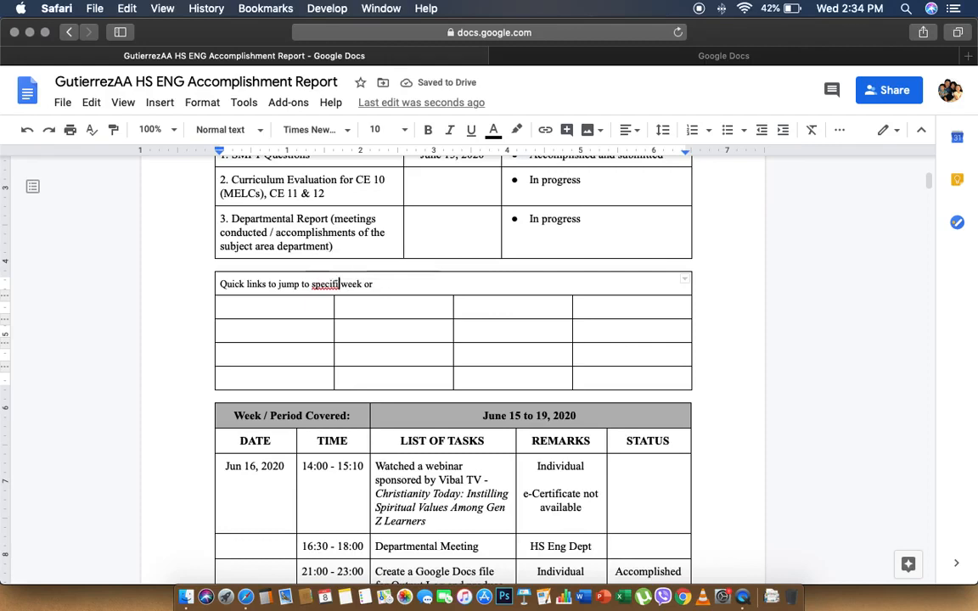
text(c)
key(Right)
key(Right)
key(Right)
key(Right)
key(Right)
key(Right)
key(Right)
key(Right)
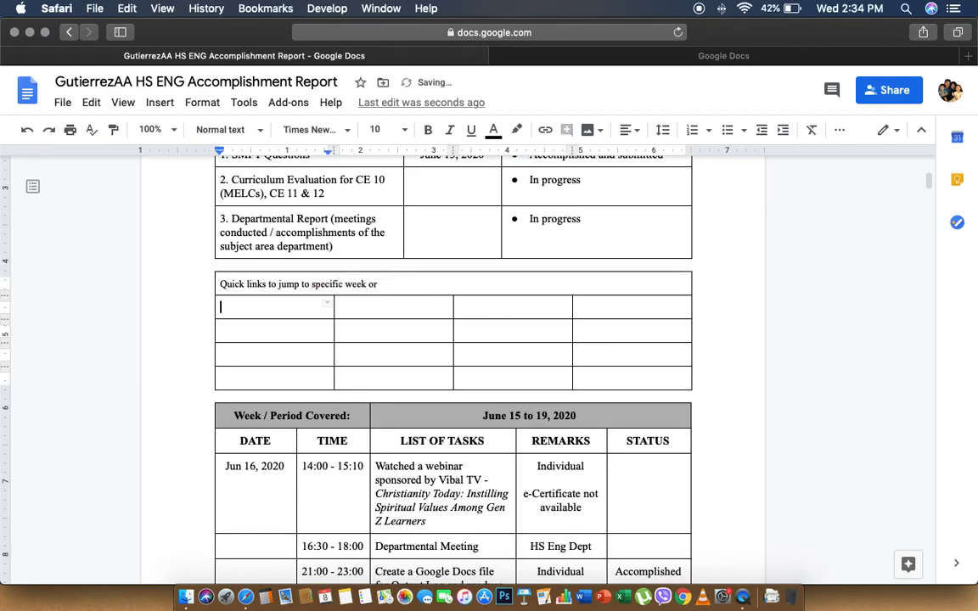
text(p)
text(eriod)
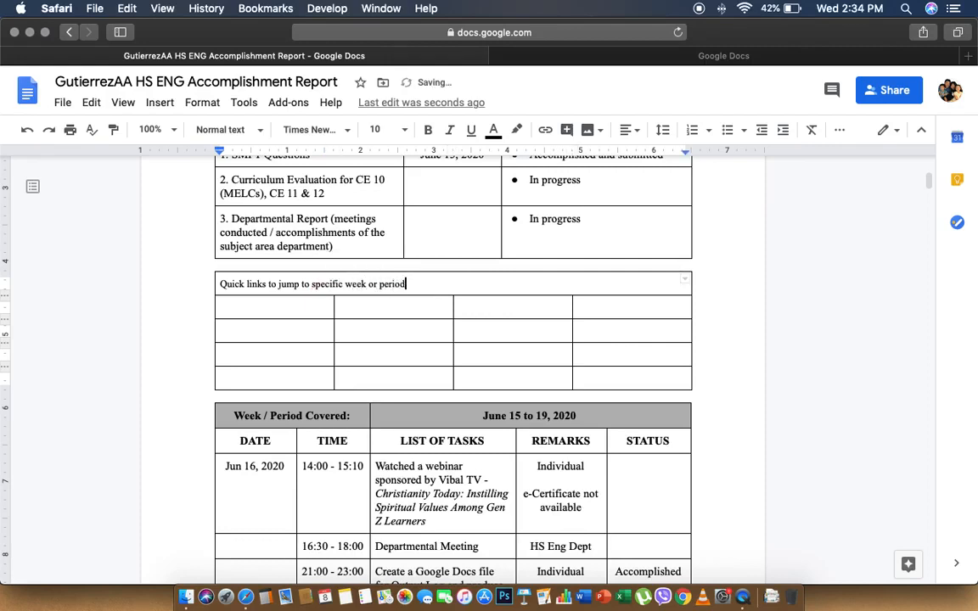
text( covered)
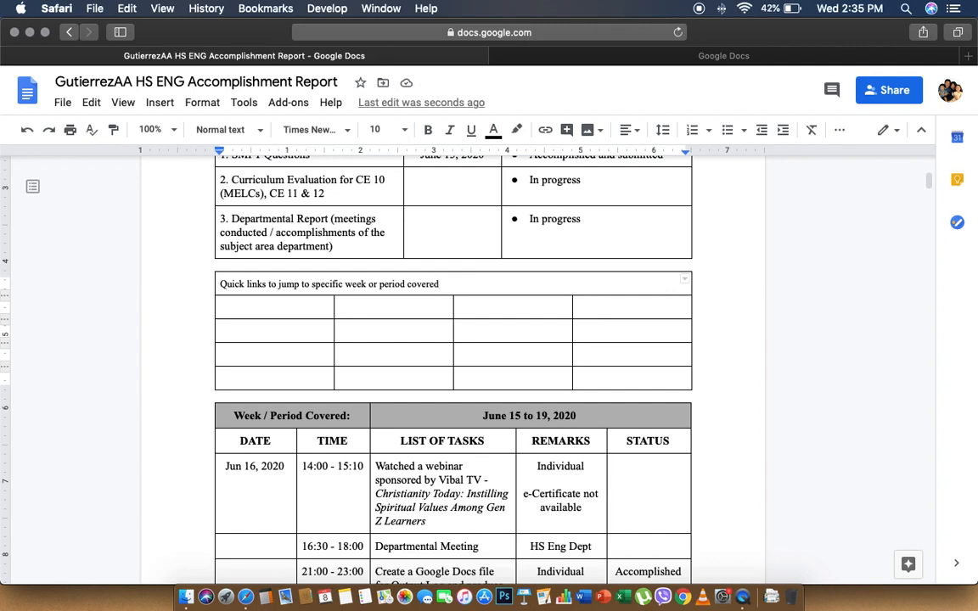
Center the quick-links heading, make it bold, and set its font size to 12
click(633, 134)
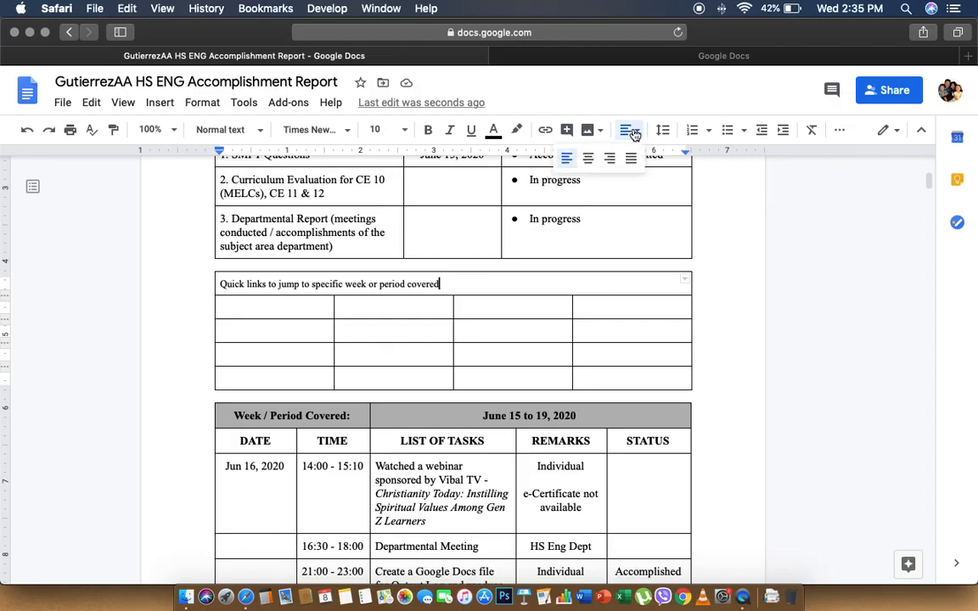
click(588, 159)
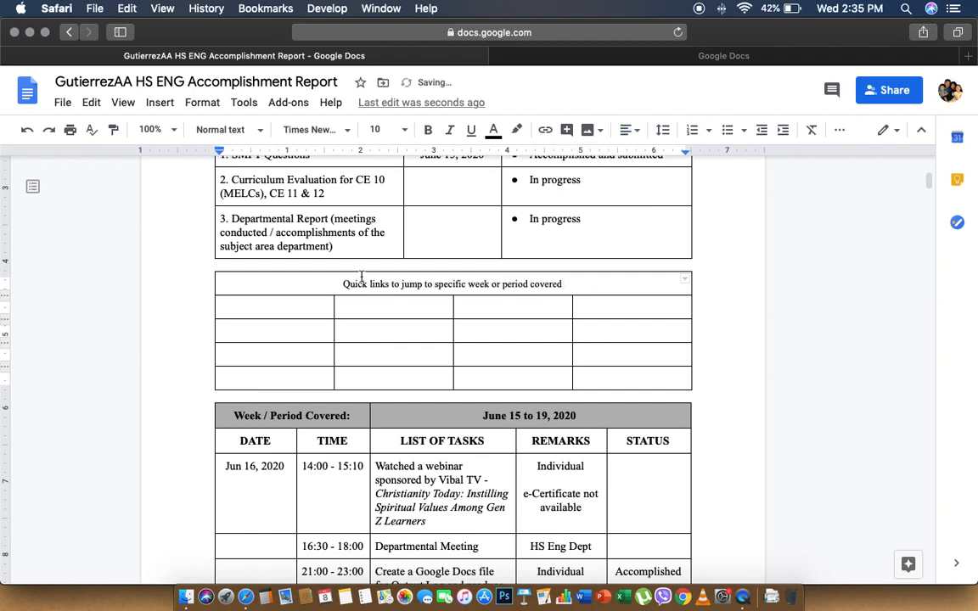
drag(343, 285, 611, 284)
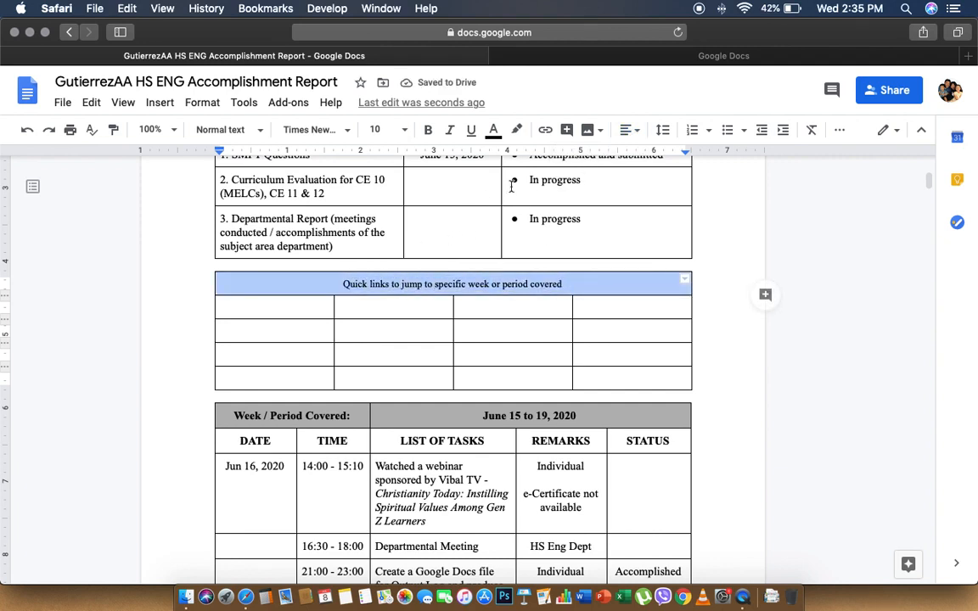
click(428, 130)
click(387, 129)
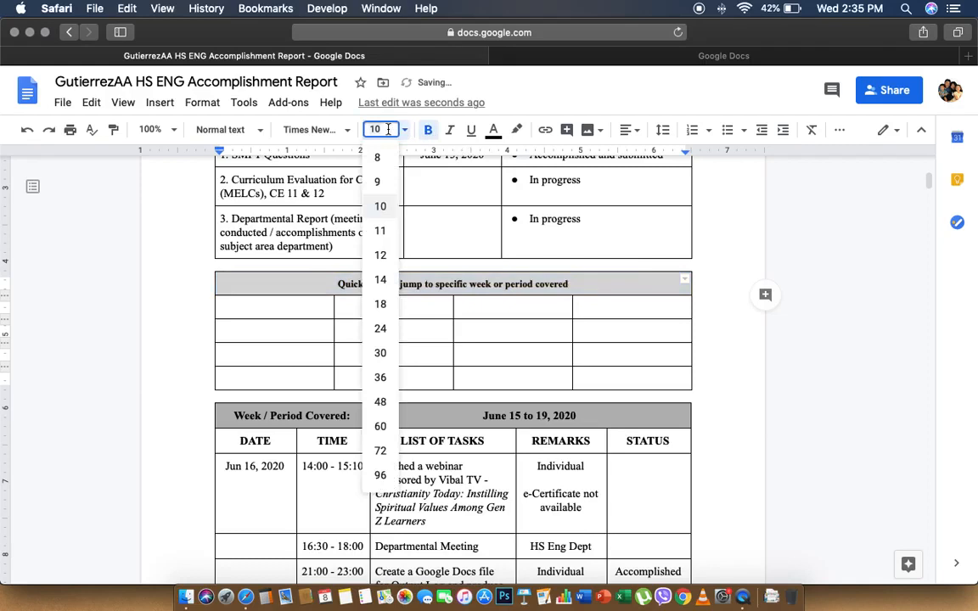
click(381, 255)
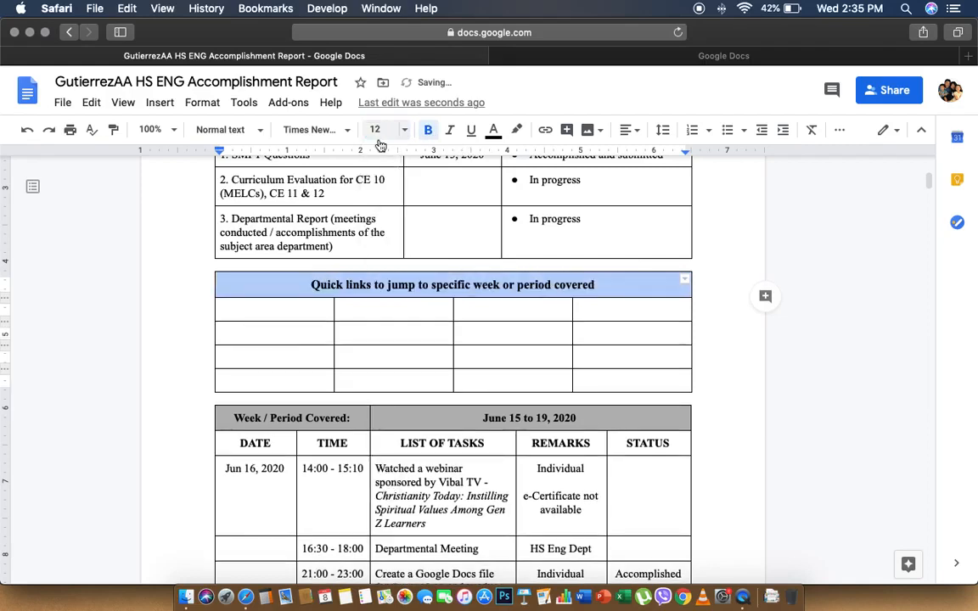
click(315, 314)
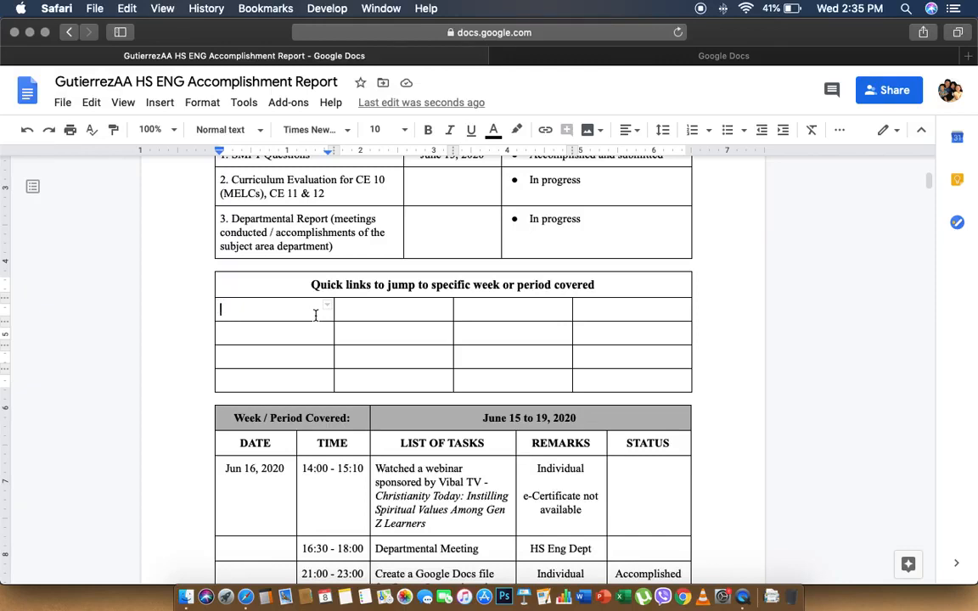
Select the 'June 15 to 19, 2020' week heading and add a bookmark to it
click(472, 417)
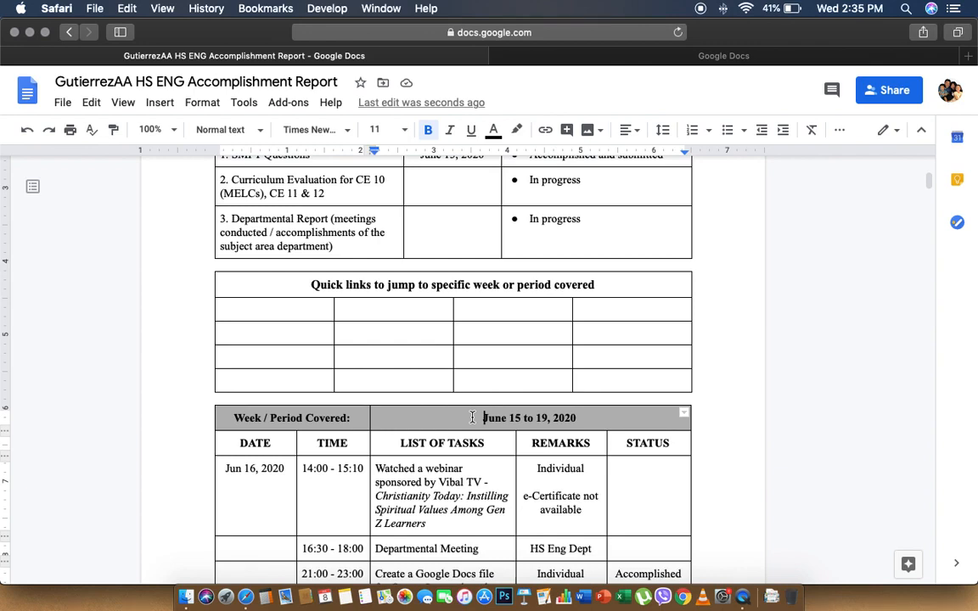
scroll(473, 417, up, 2)
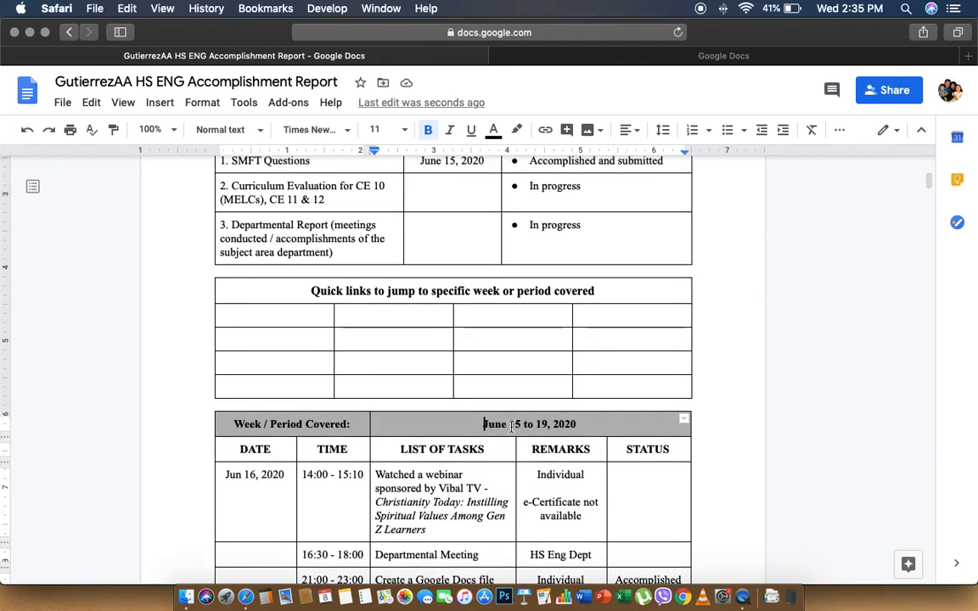
shift+click(581, 432)
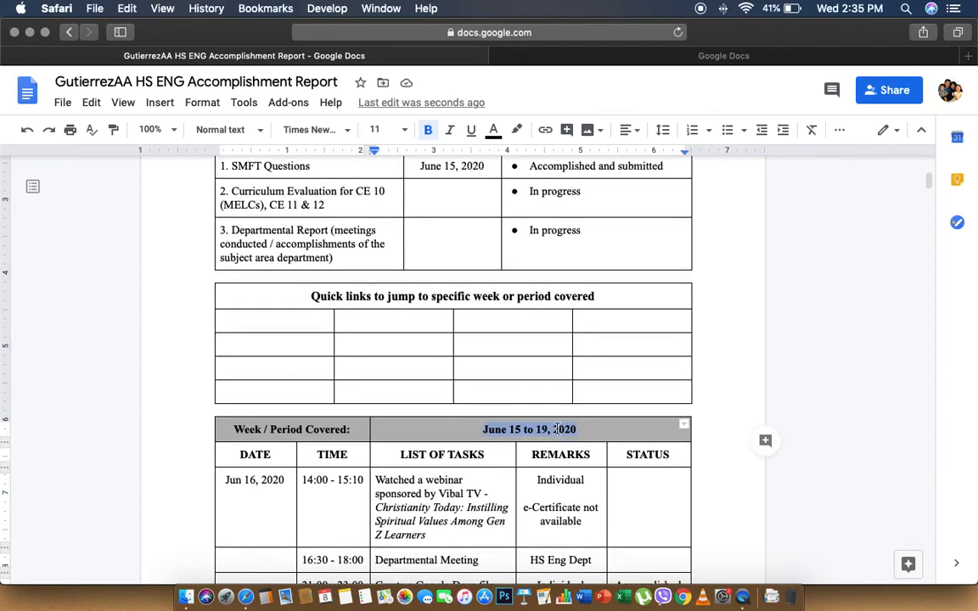
right_click(555, 429)
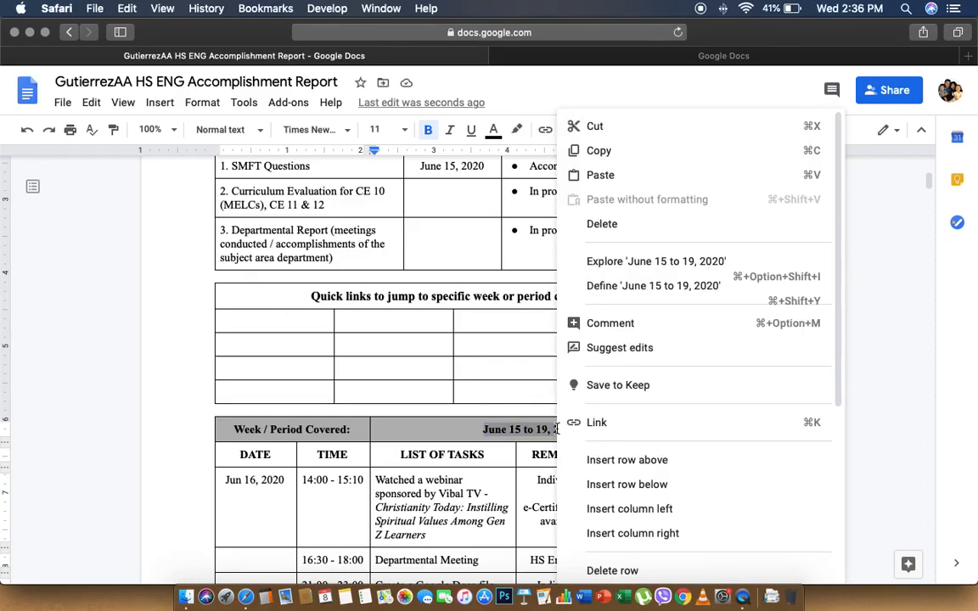
scroll(594, 433, down, 8)
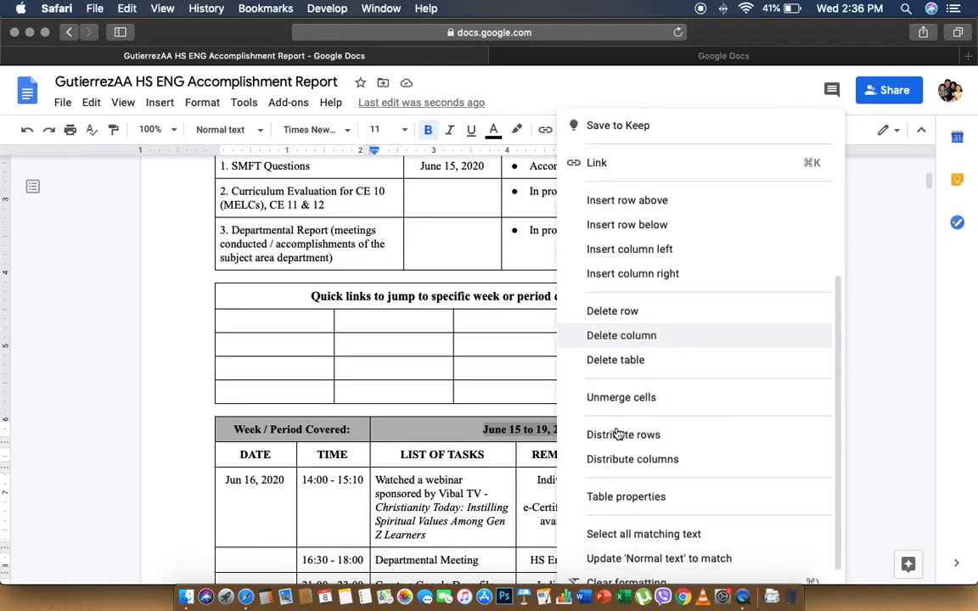
scroll(617, 434, up, 10)
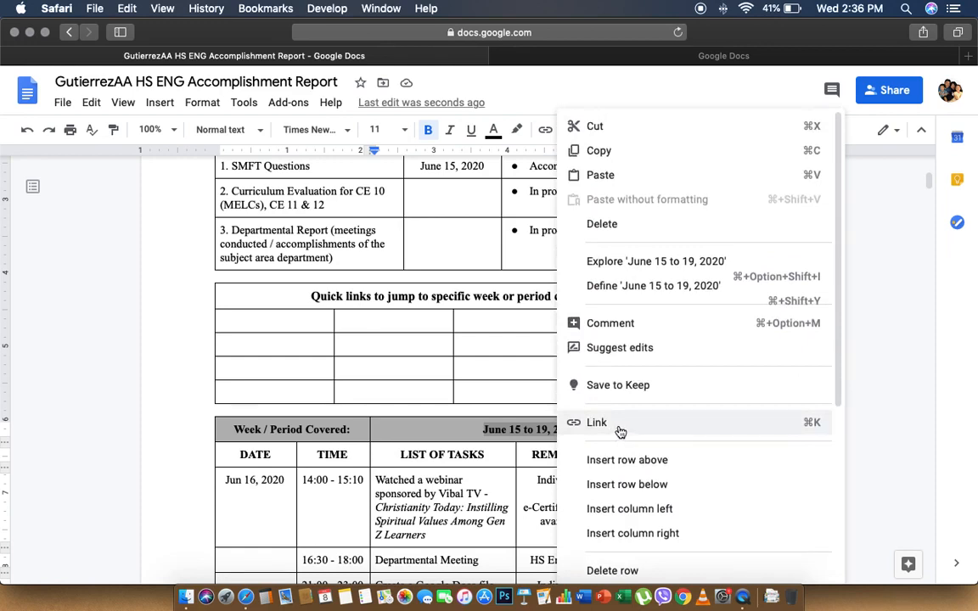
key(Escape)
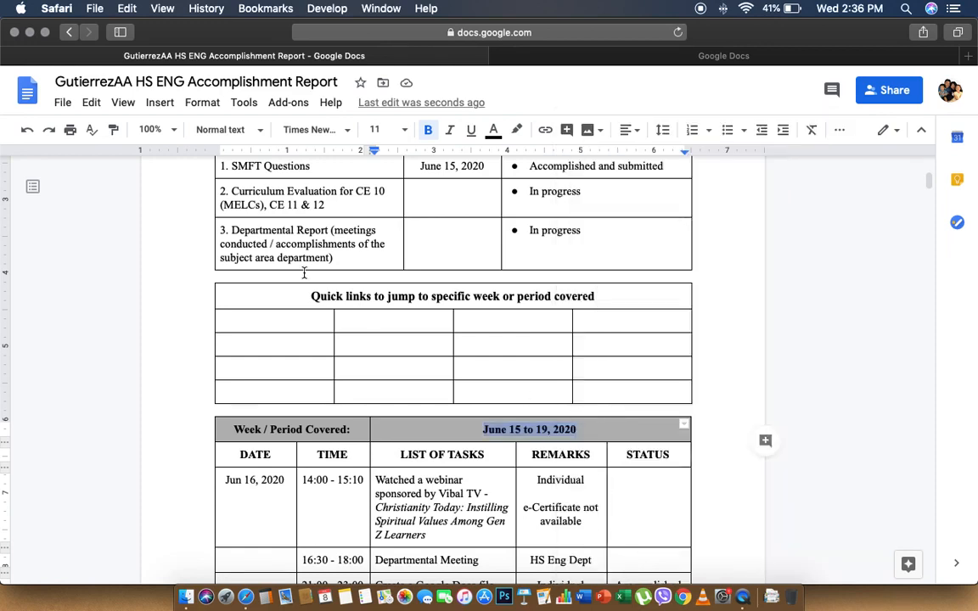
click(160, 103)
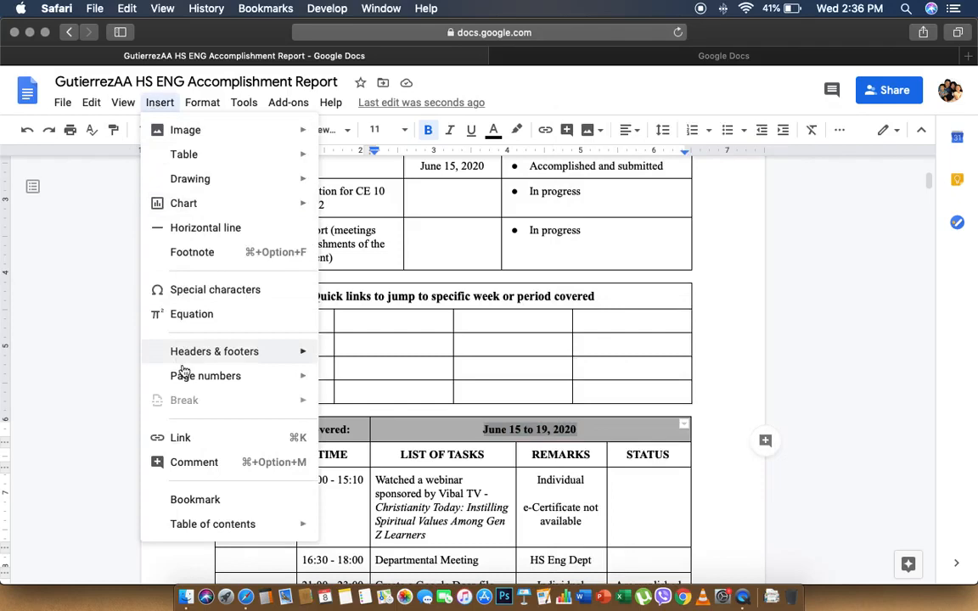
click(241, 501)
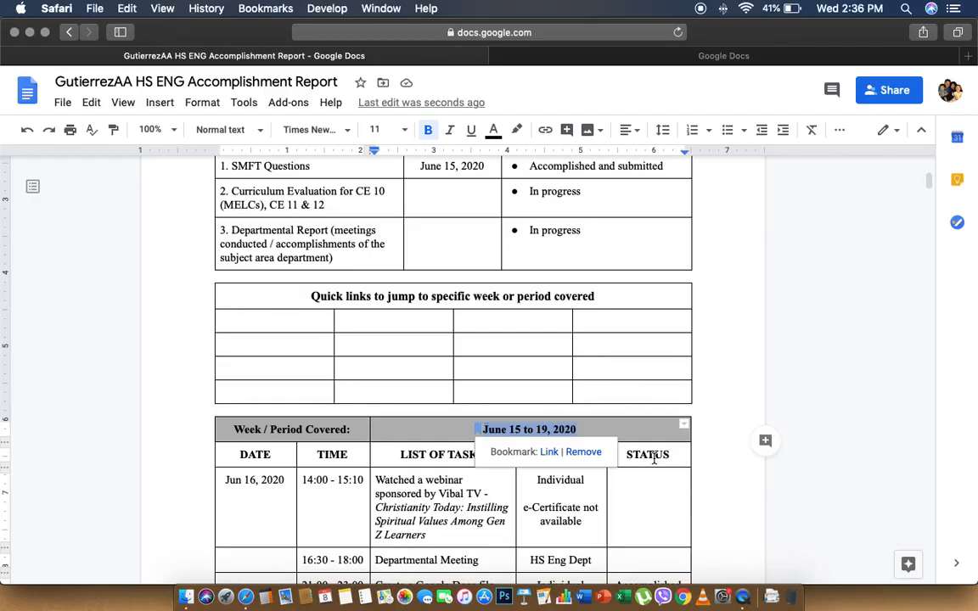
Bookmark the 'June 22 to 26, 2020' week heading
scroll(654, 459, down, 10)
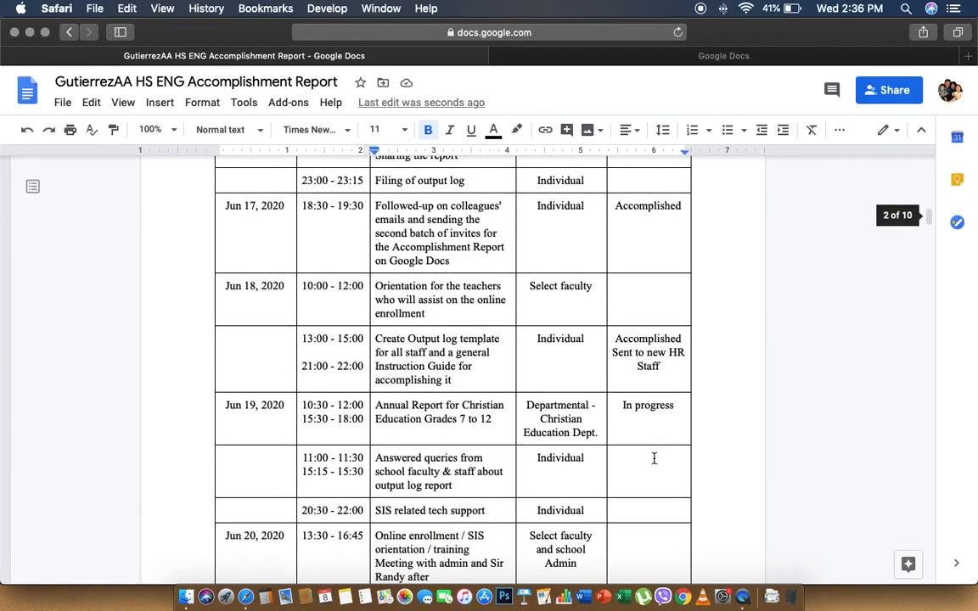
scroll(653, 459, down, 5)
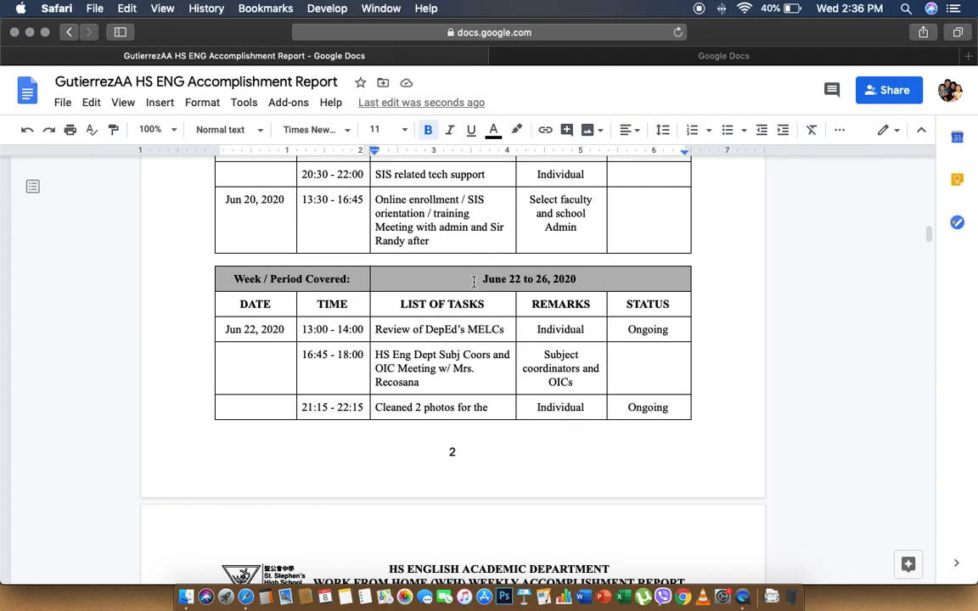
drag(473, 281, 578, 281)
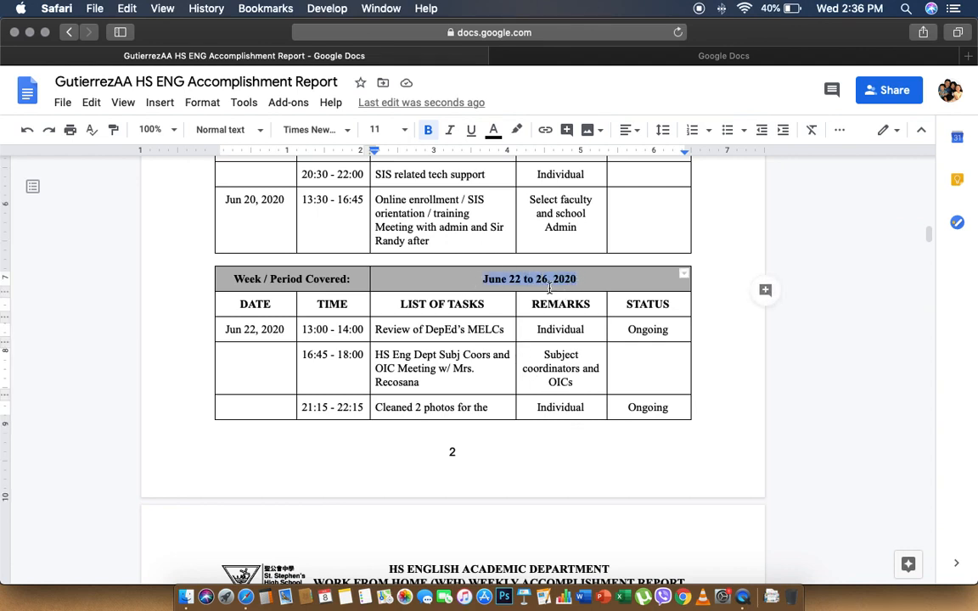
click(155, 103)
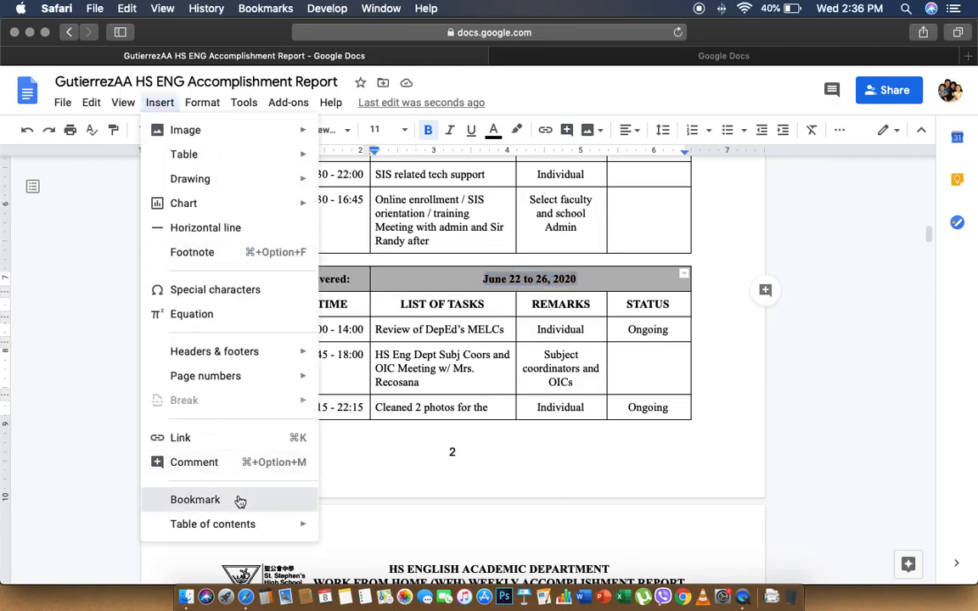
click(195, 500)
Bookmark the 'June 29 to July 3, 2020' week heading
scroll(415, 448, down, 15)
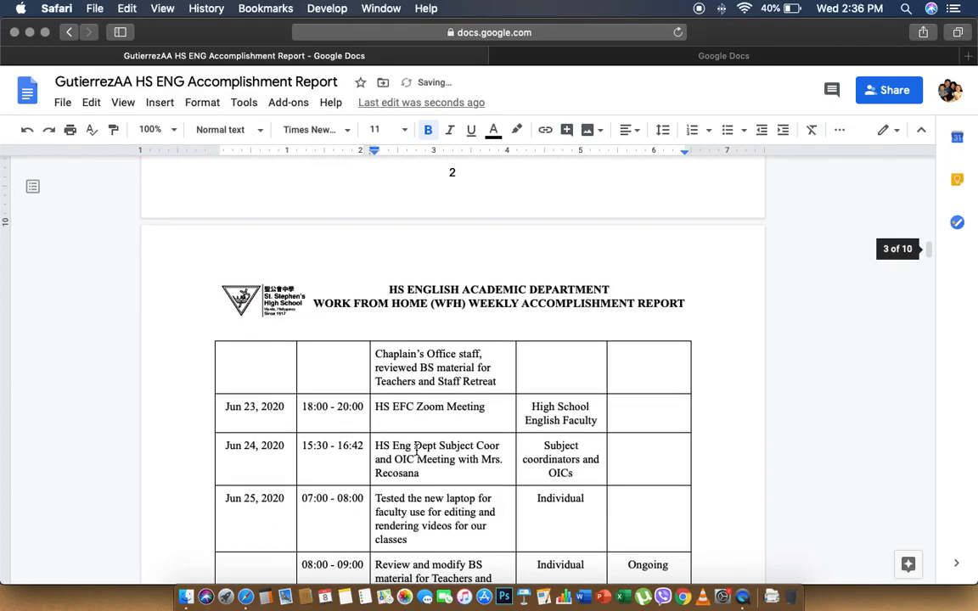
scroll(416, 449, down, 2)
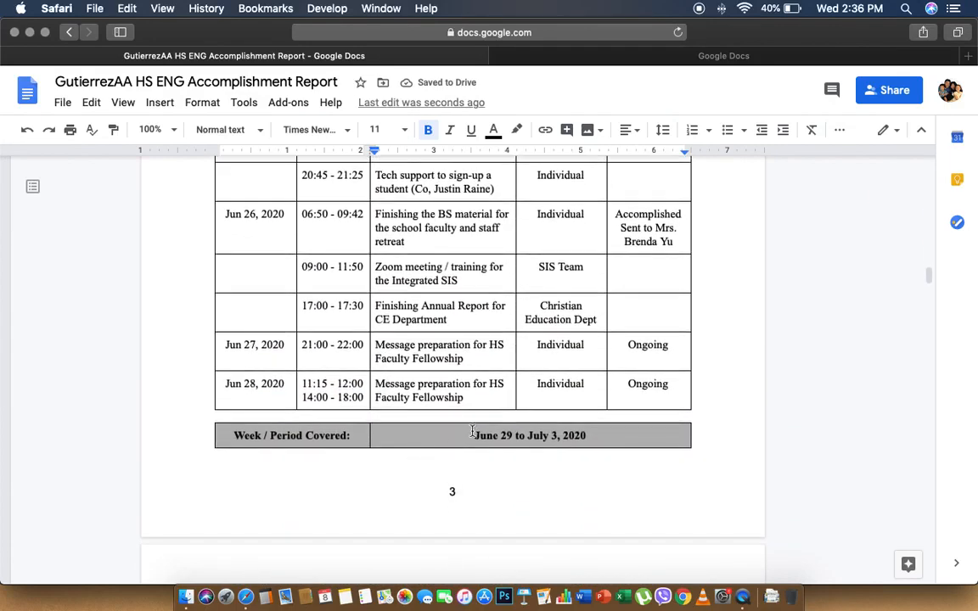
drag(473, 436, 588, 434)
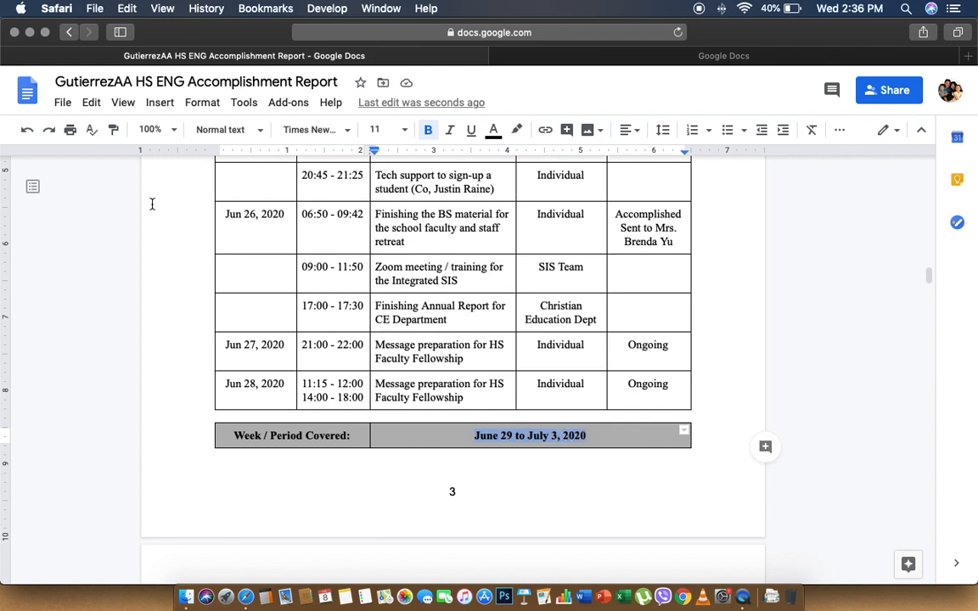
click(159, 103)
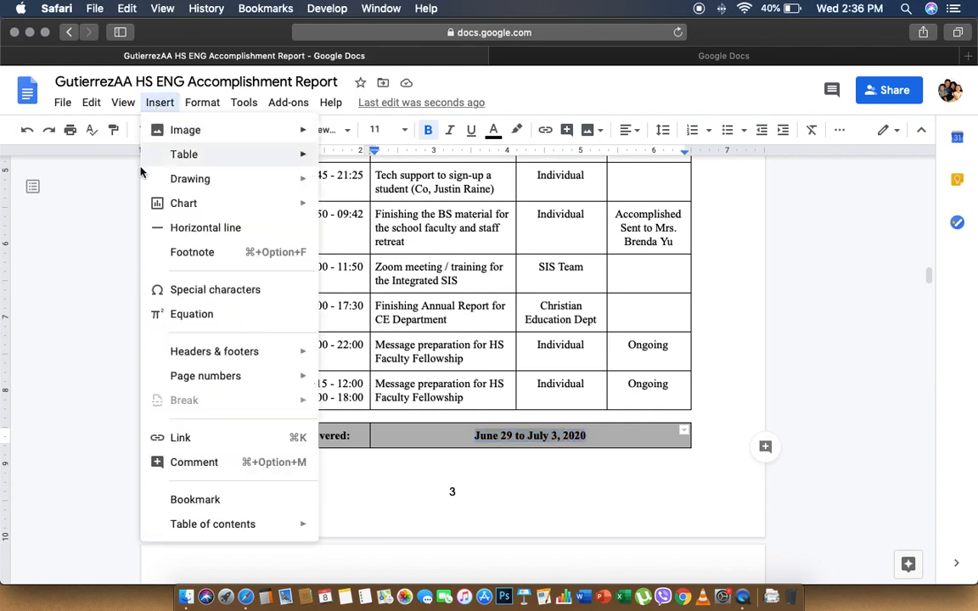
click(227, 499)
Bookmark the 'July 6 to July 10, 2020' week heading and close the bookmark popup
scroll(227, 497, down, 15)
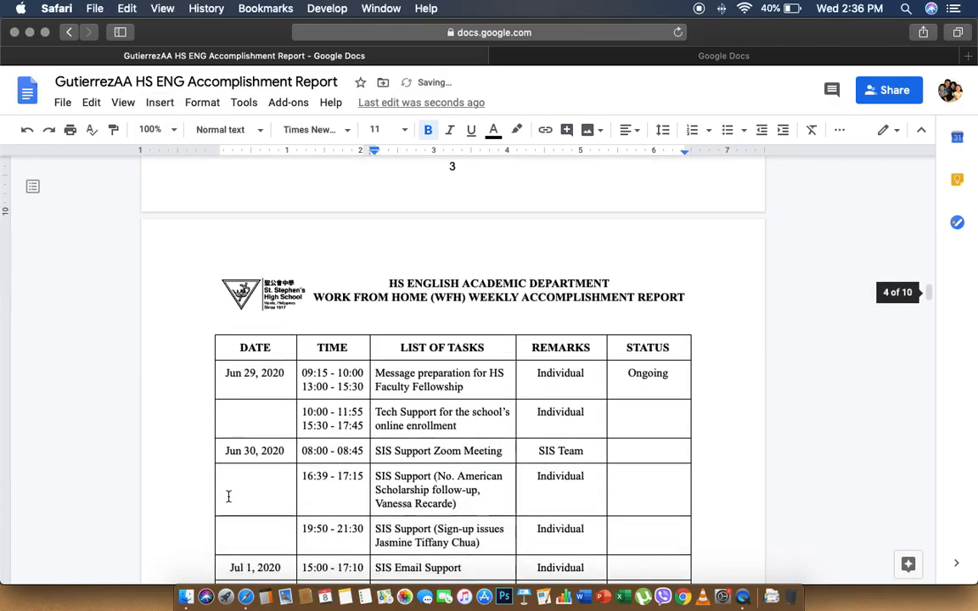
scroll(228, 497, down, 10)
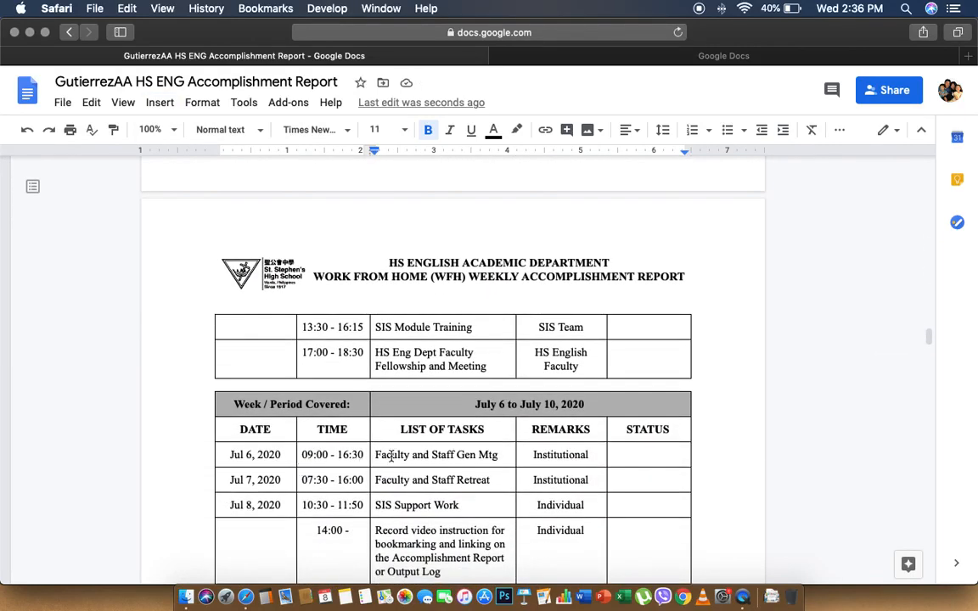
drag(474, 404, 585, 405)
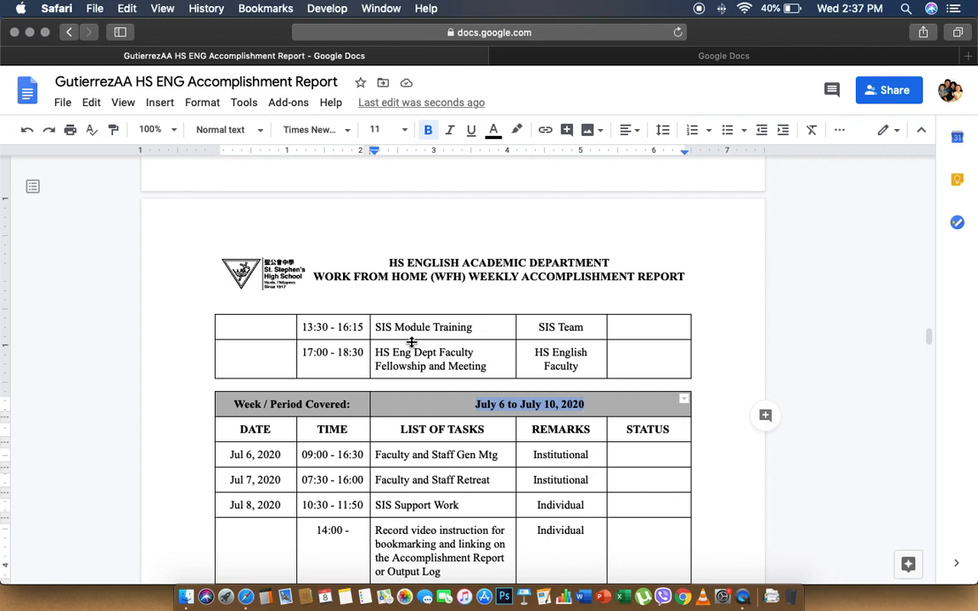
click(160, 102)
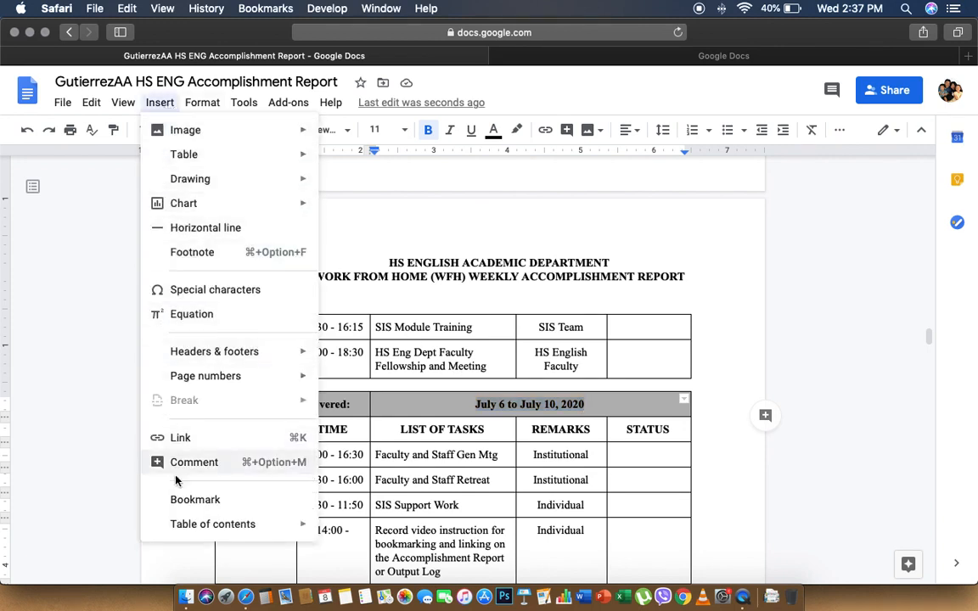
click(195, 500)
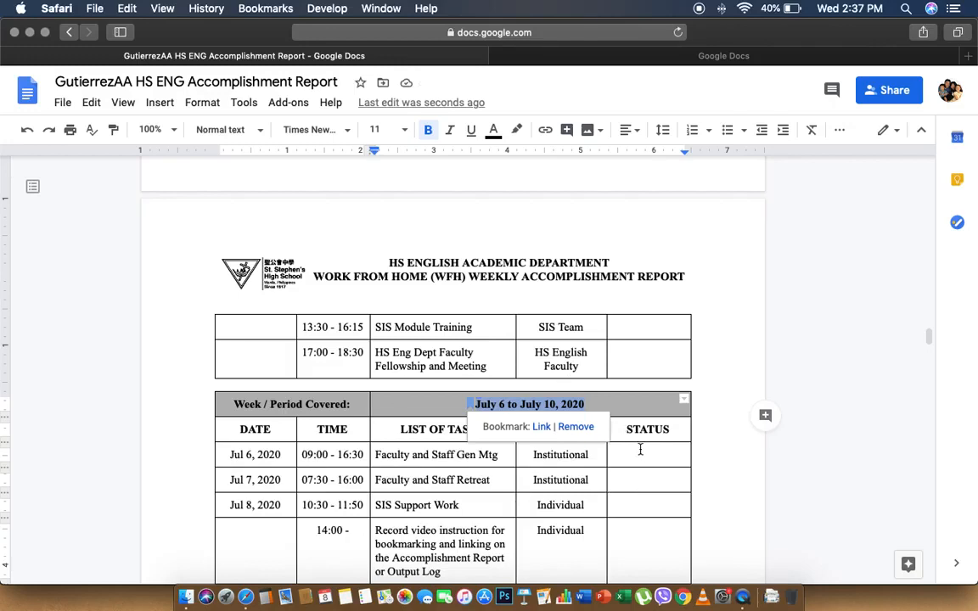
click(629, 405)
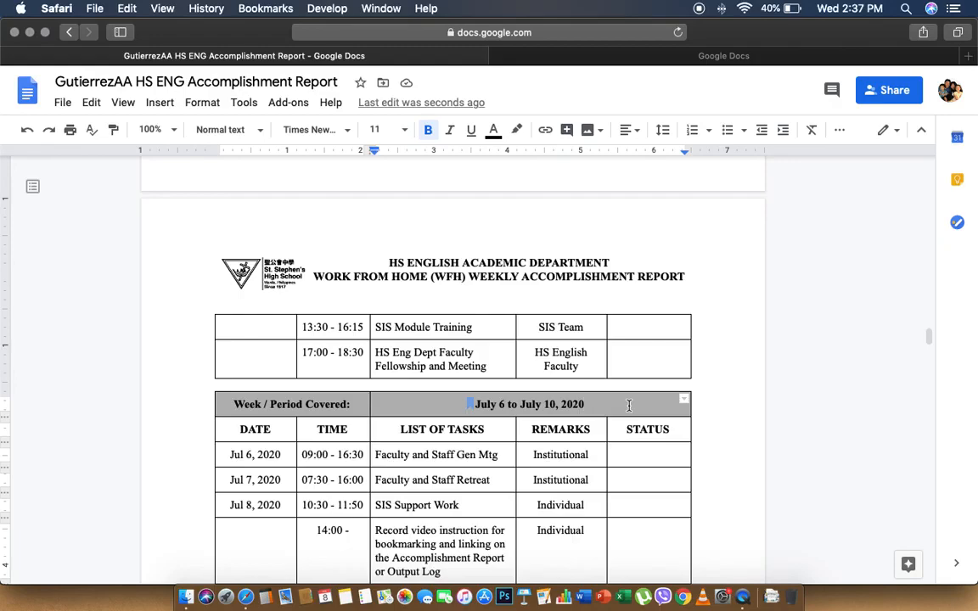
scroll(629, 404, up, 20)
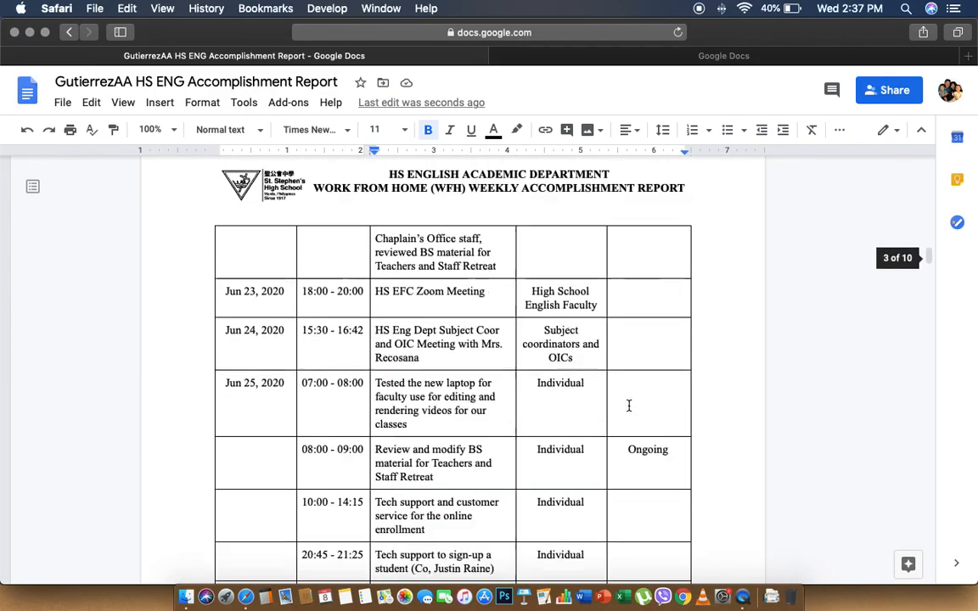
Scroll back to the quick-links table on page 1 and place the caret in its first empty cell
scroll(629, 405, up, 20)
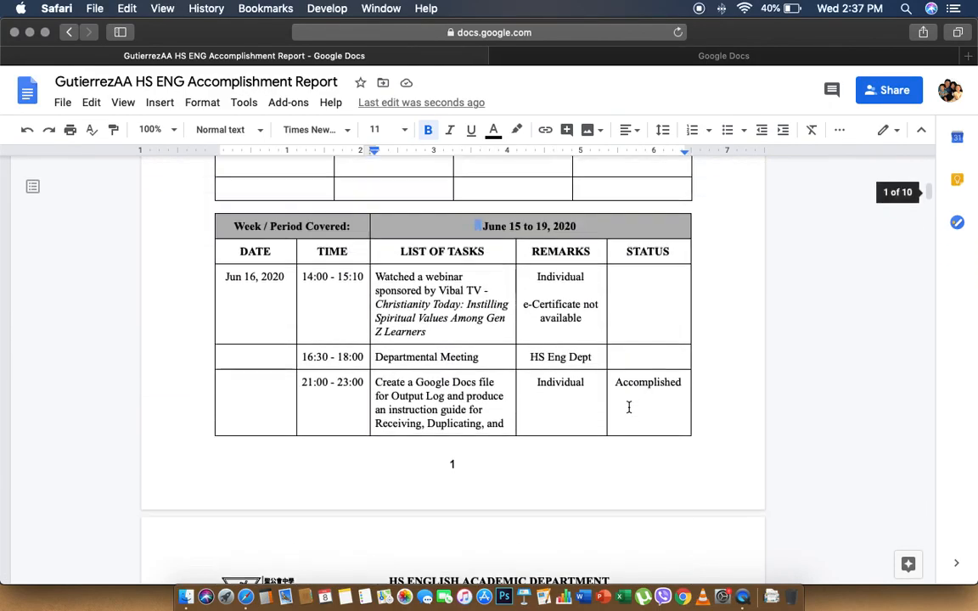
scroll(628, 409, up, 1)
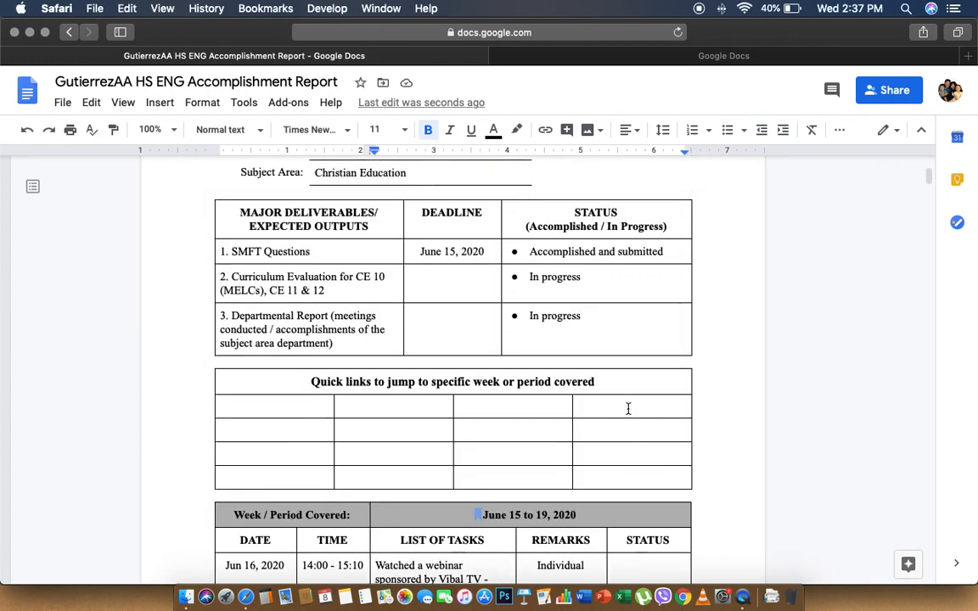
click(310, 409)
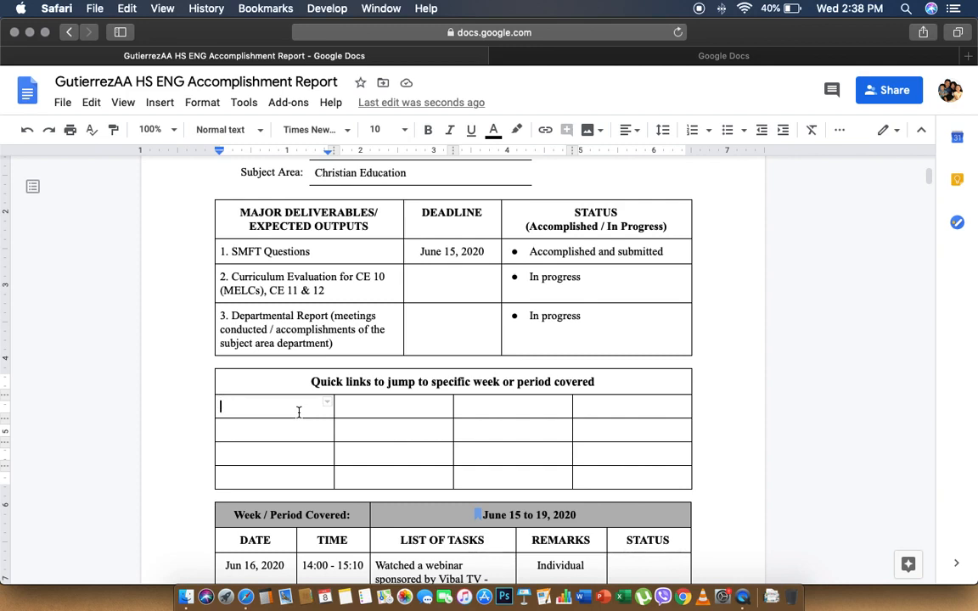
scroll(299, 415, down, 1)
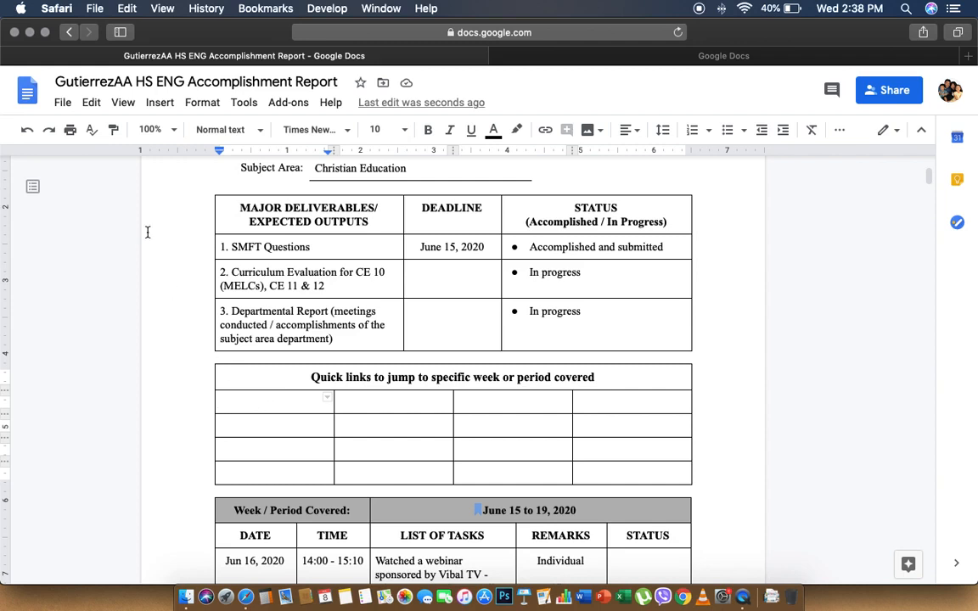
click(160, 103)
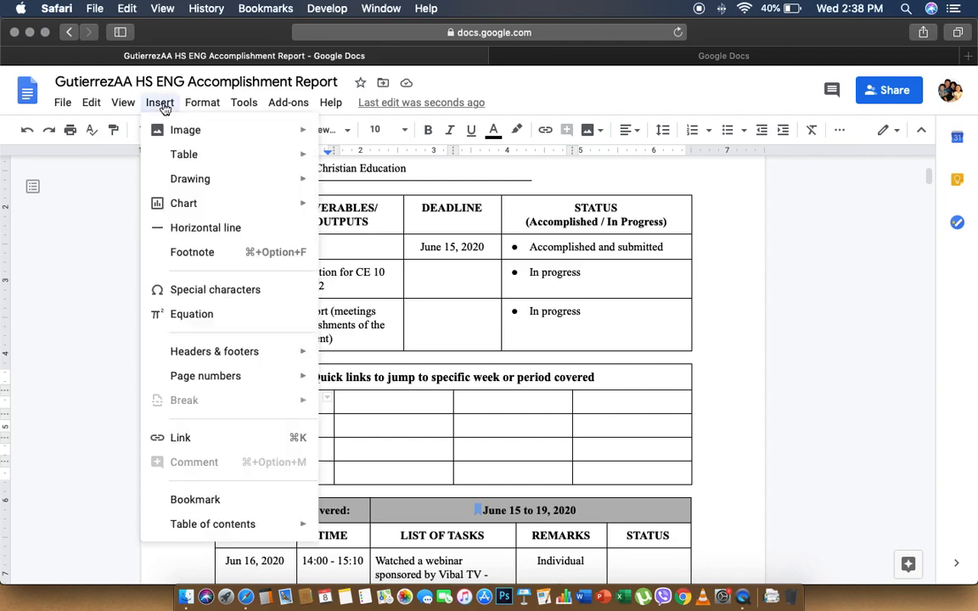
Link the first quick-links cell to the 'June 15 to 19, 2020' bookmark
click(180, 440)
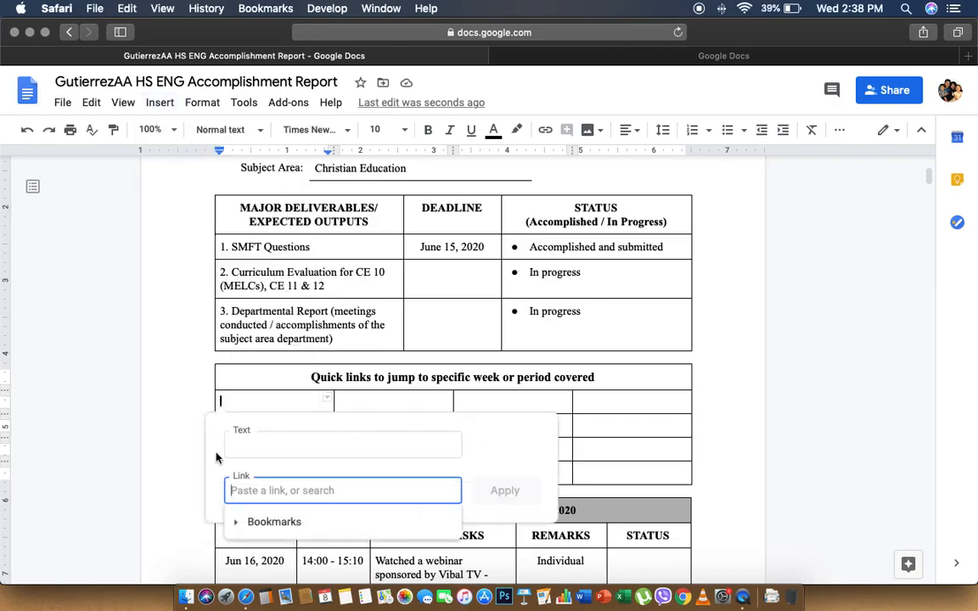
scroll(262, 501, up, 1)
scroll(276, 520, down, 5)
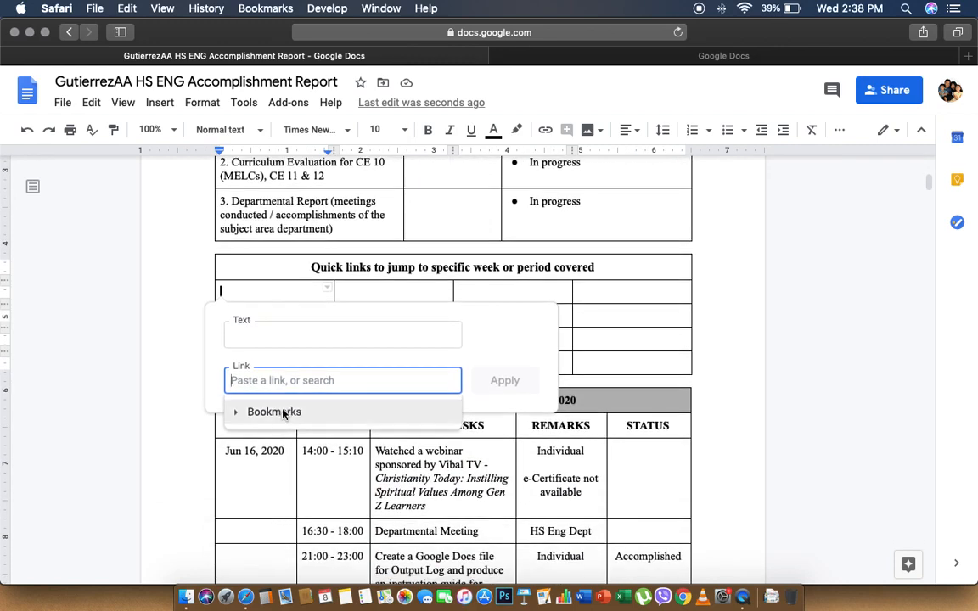
click(274, 412)
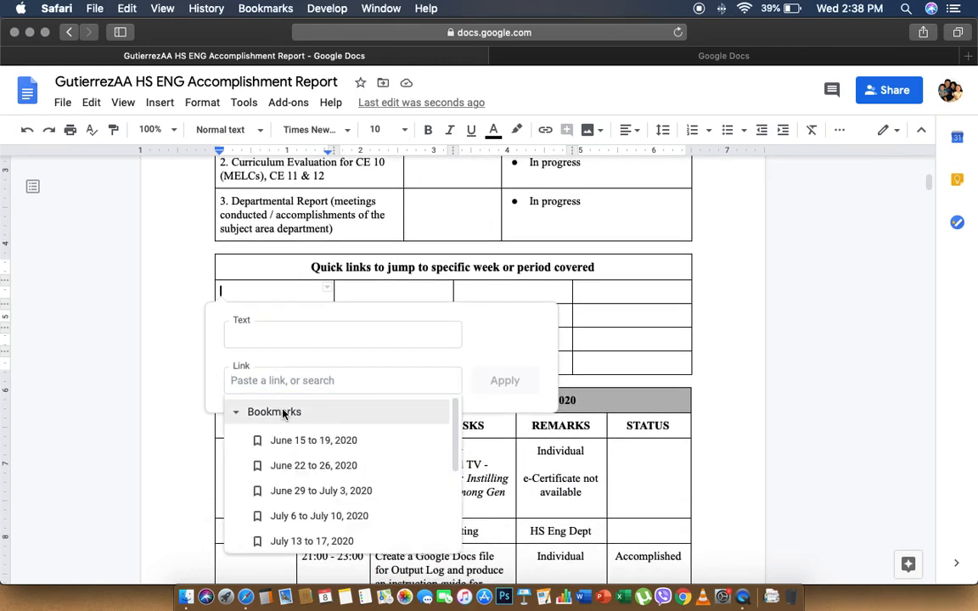
click(336, 448)
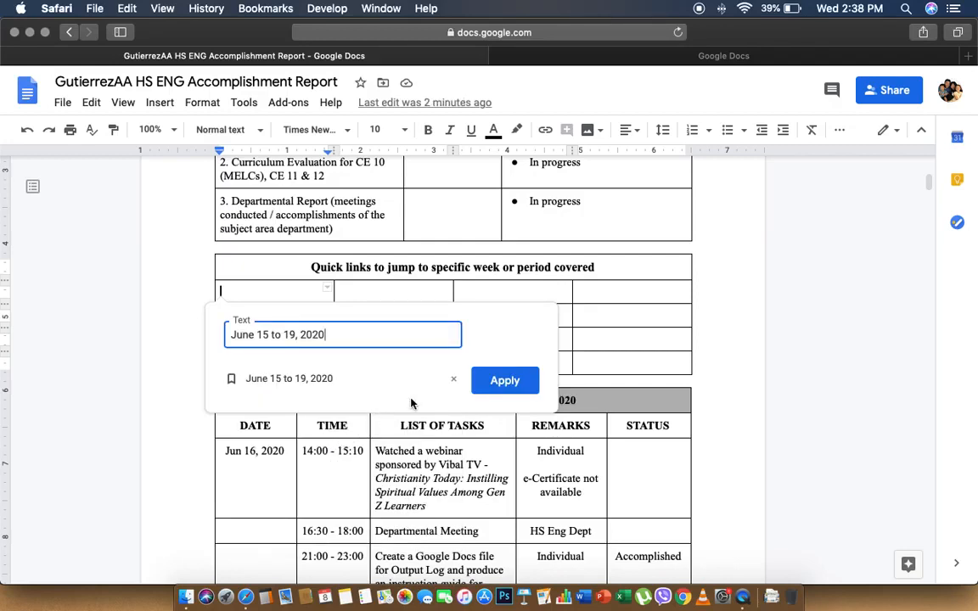
click(504, 382)
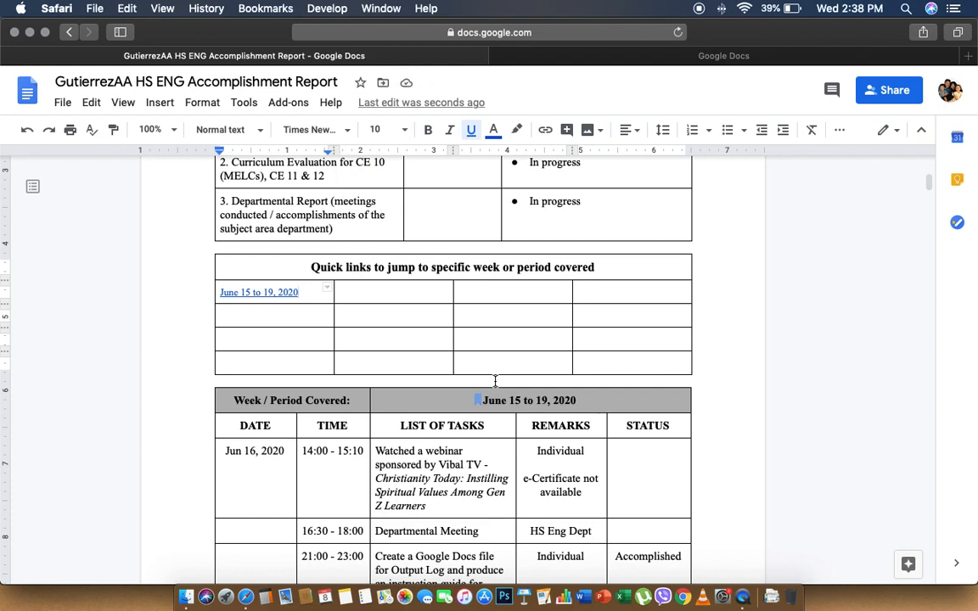
Link the second quick-links cell to the 'June 22 to 26, 2020' bookmark
click(403, 294)
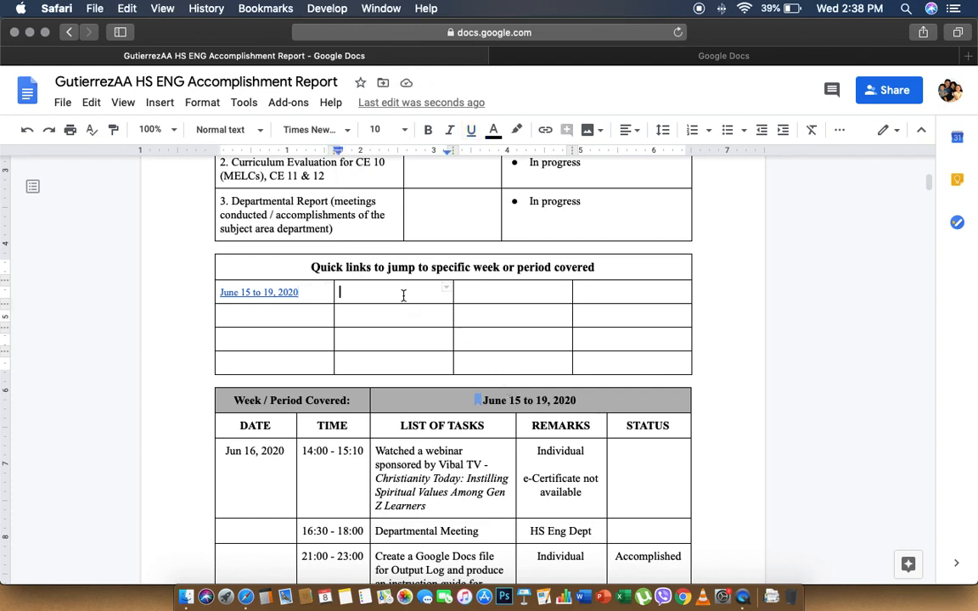
click(158, 104)
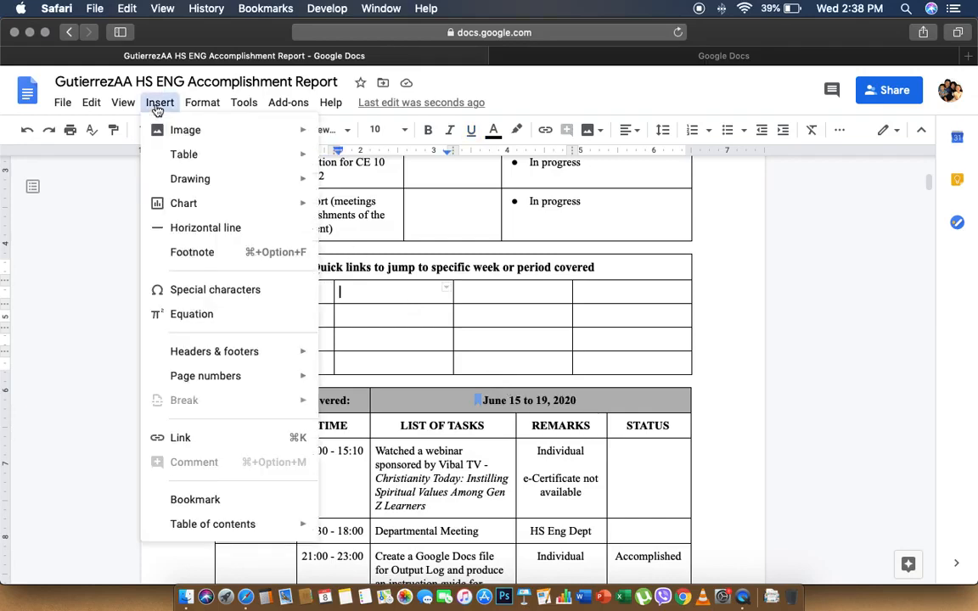
click(229, 443)
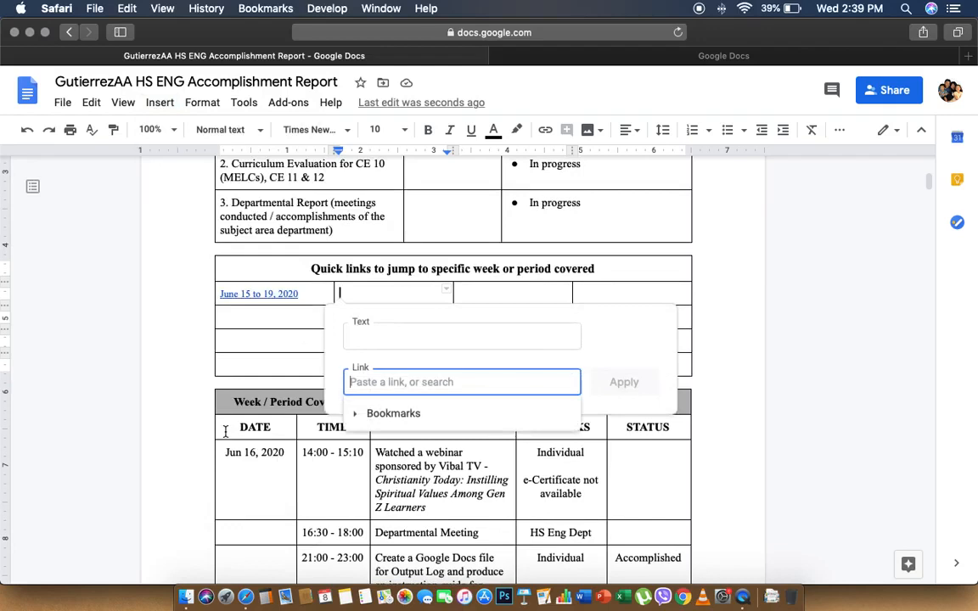
click(432, 415)
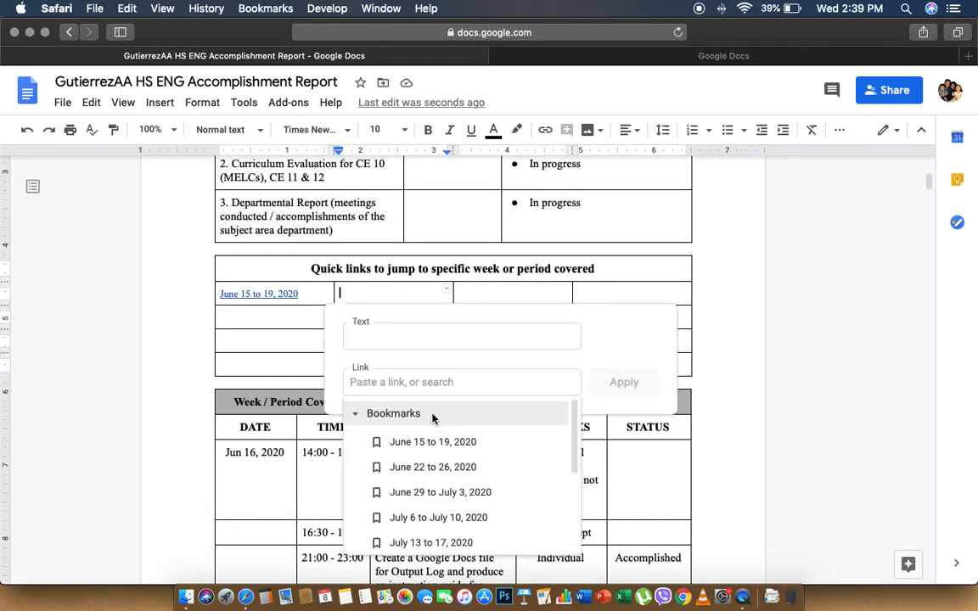
click(459, 477)
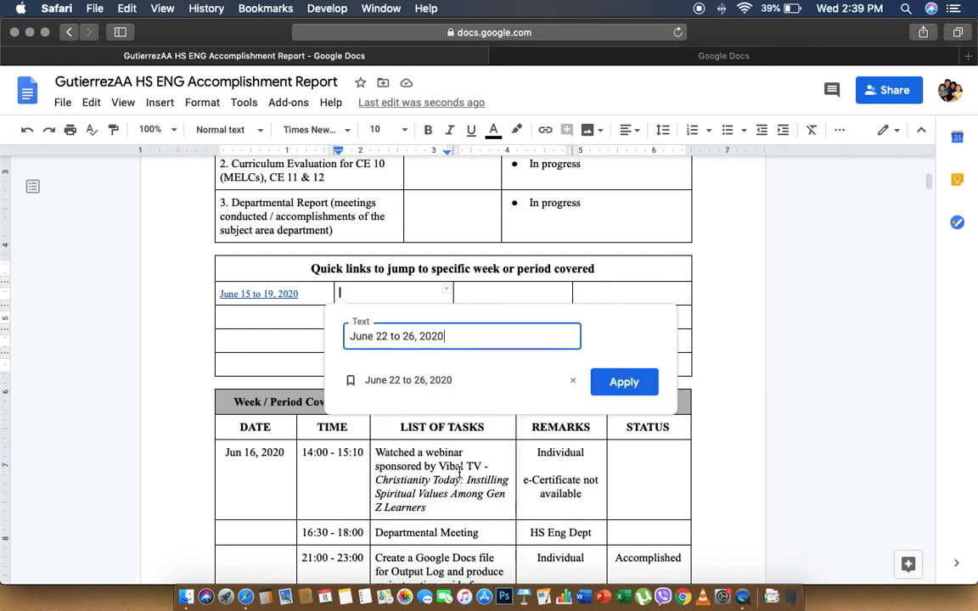
click(624, 384)
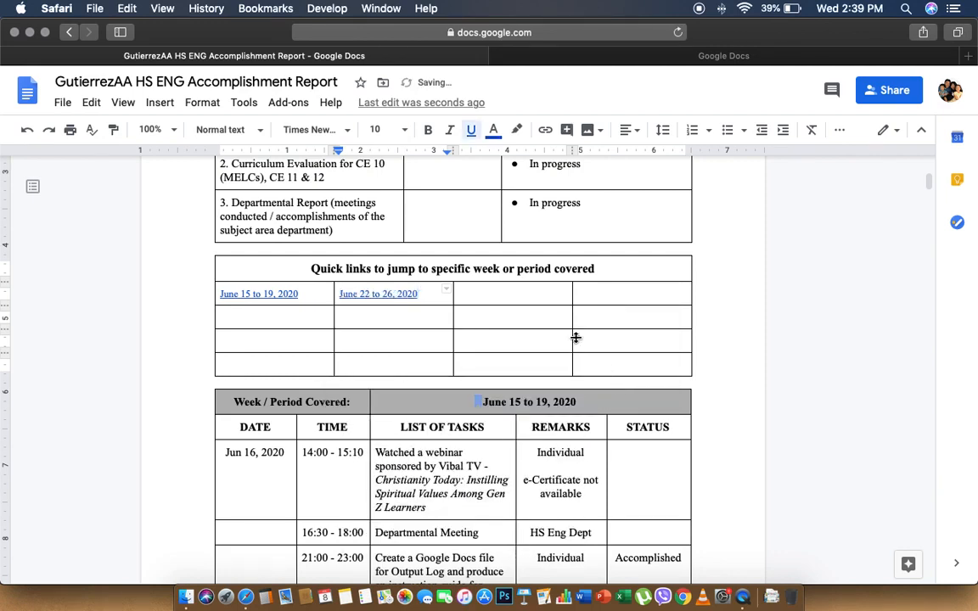
click(505, 291)
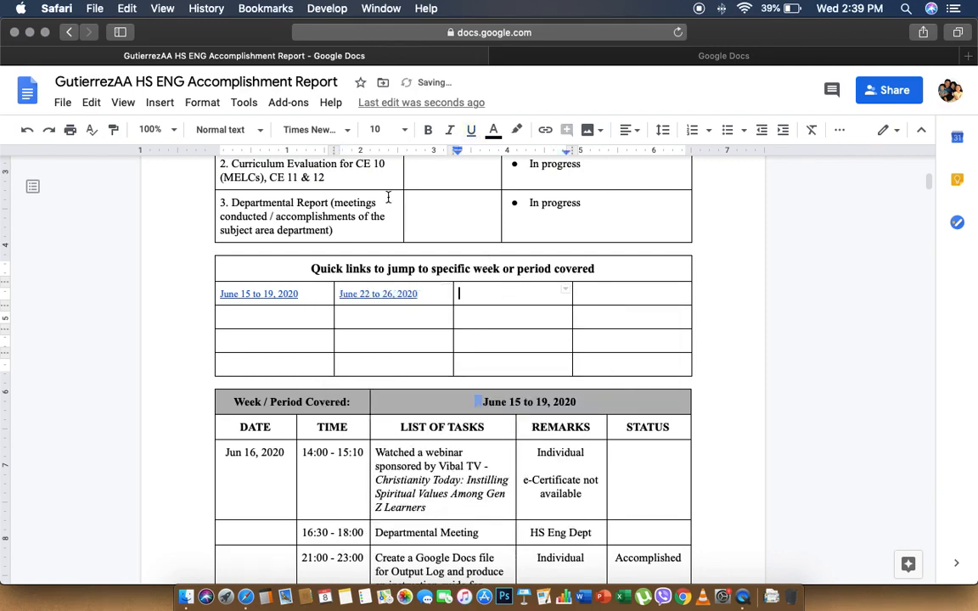
Link the third quick-links cell to the 'June 29 to July 3, 2020' bookmark
click(161, 103)
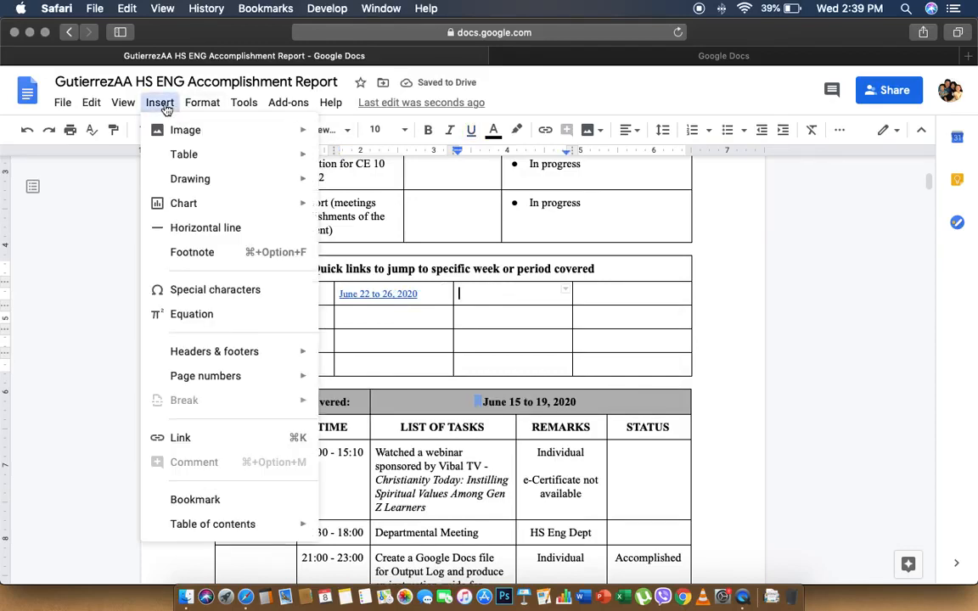
click(229, 437)
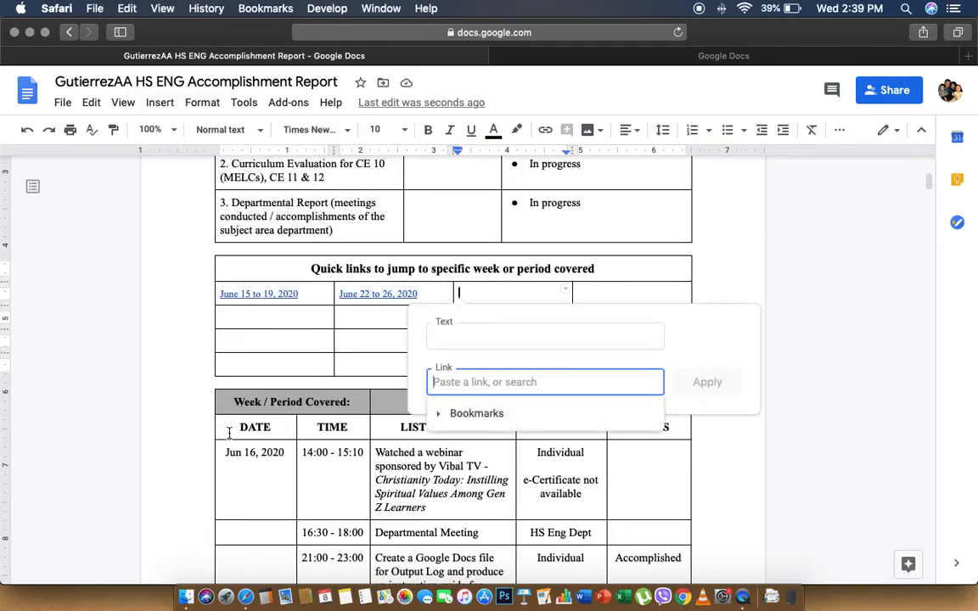
click(443, 414)
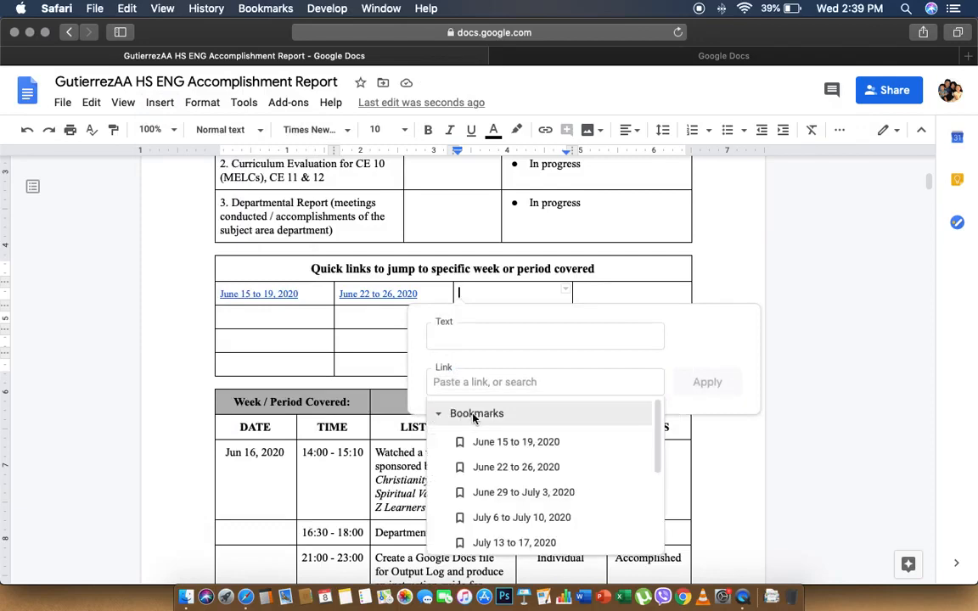
click(553, 494)
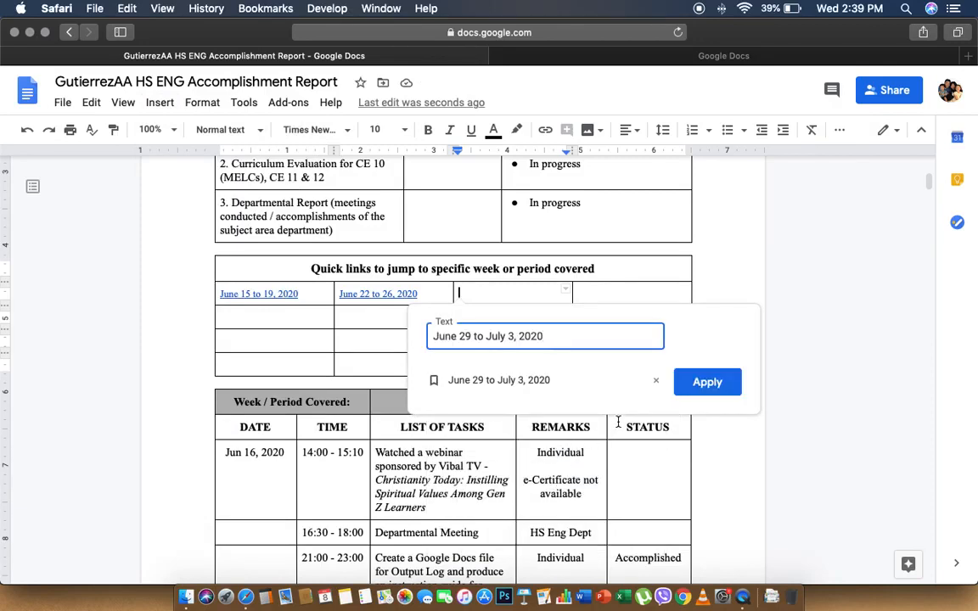
click(706, 382)
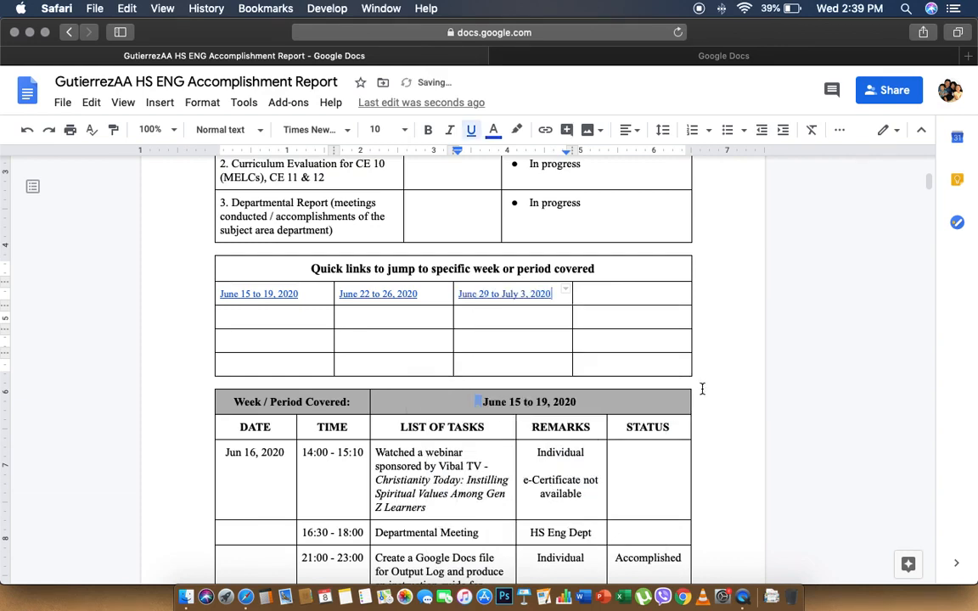
Link the fourth quick-links cell to the 'July 6 to July 10, 2020' bookmark
click(619, 293)
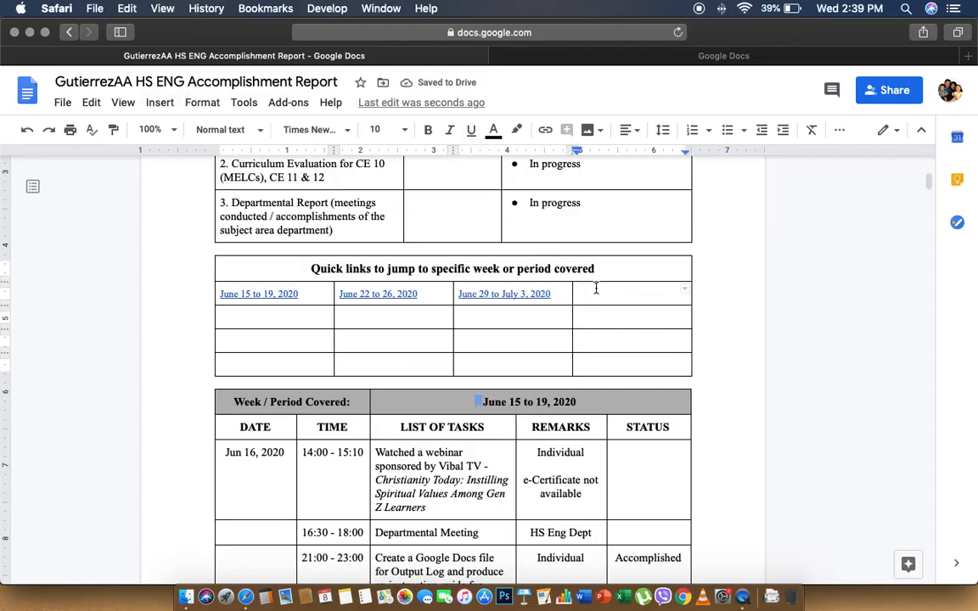
click(160, 102)
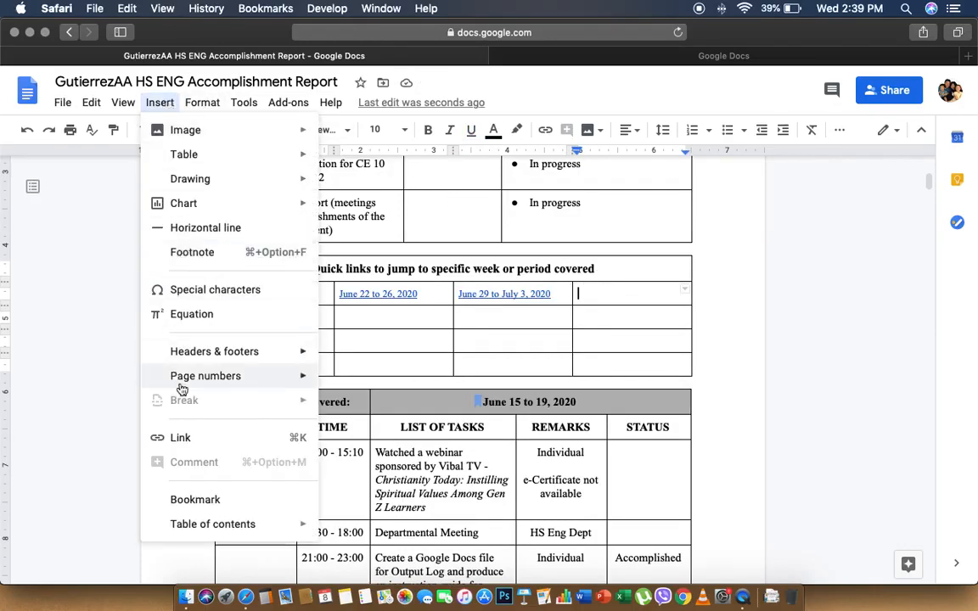
click(214, 438)
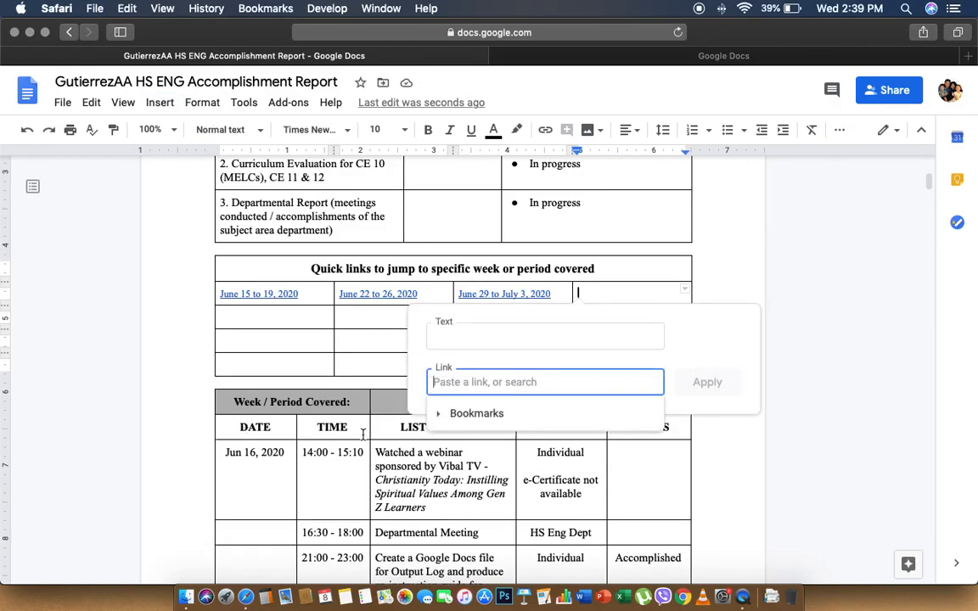
click(497, 414)
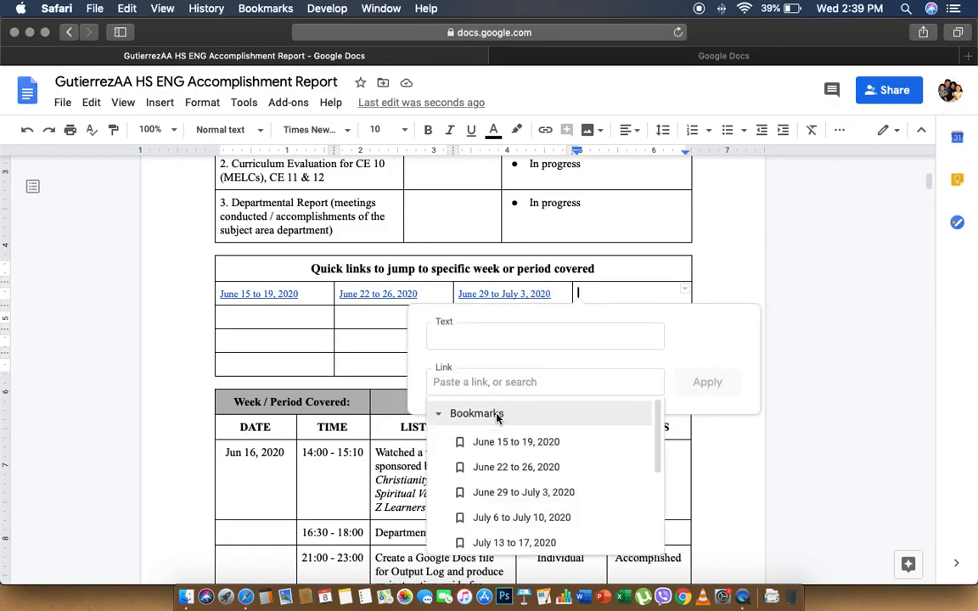
click(530, 518)
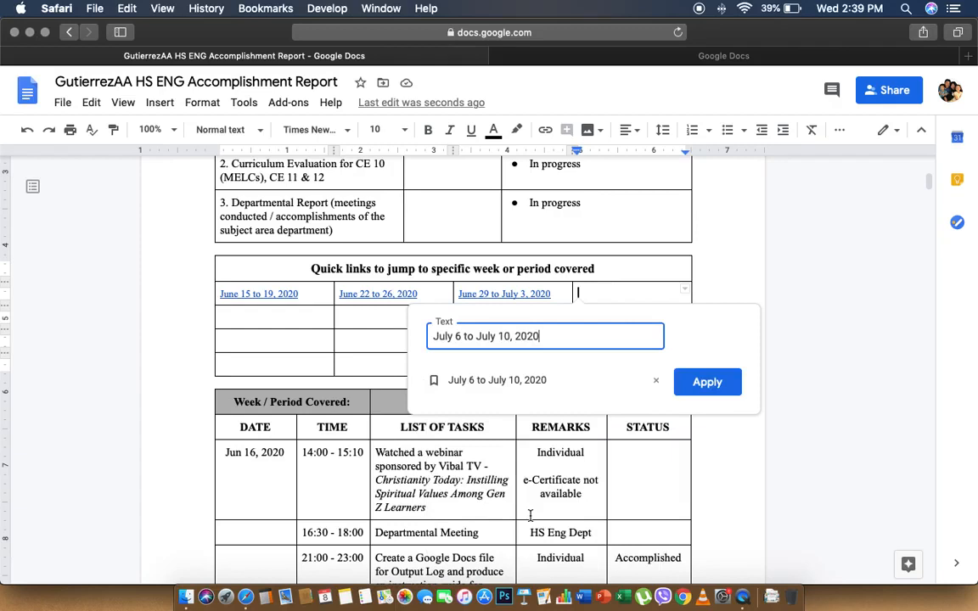
click(704, 384)
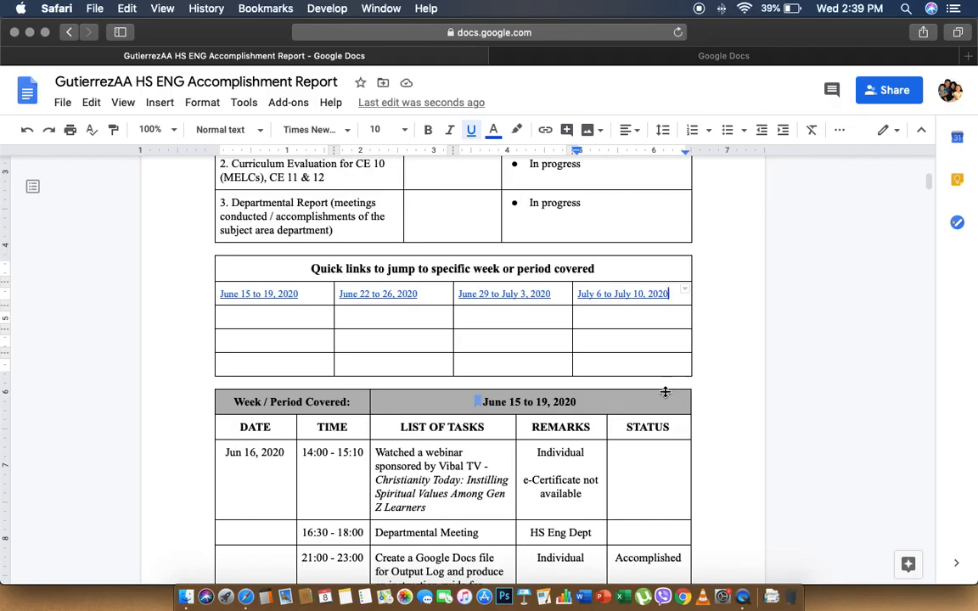
scroll(662, 392, down, 10)
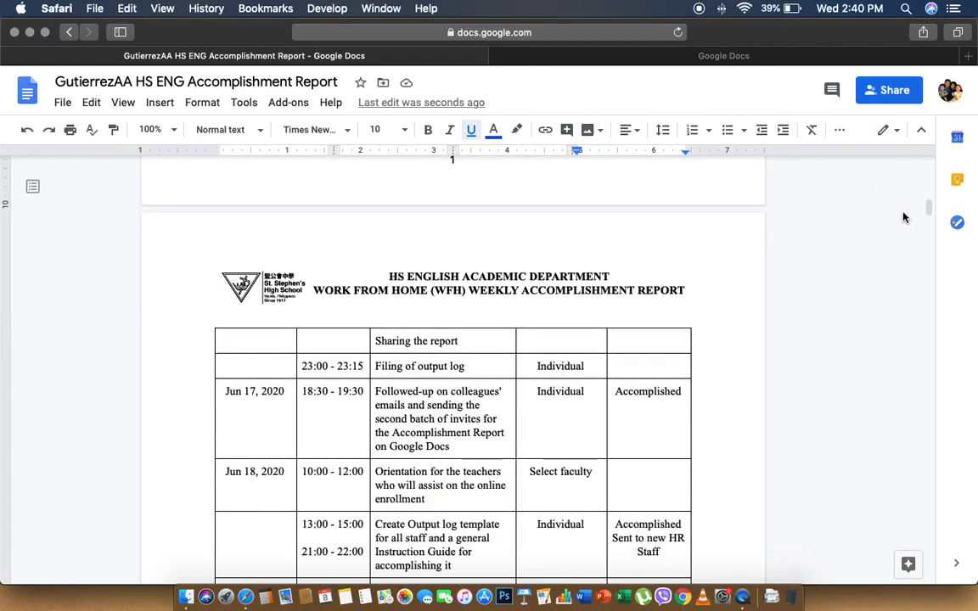
scroll(904, 218, down, 6)
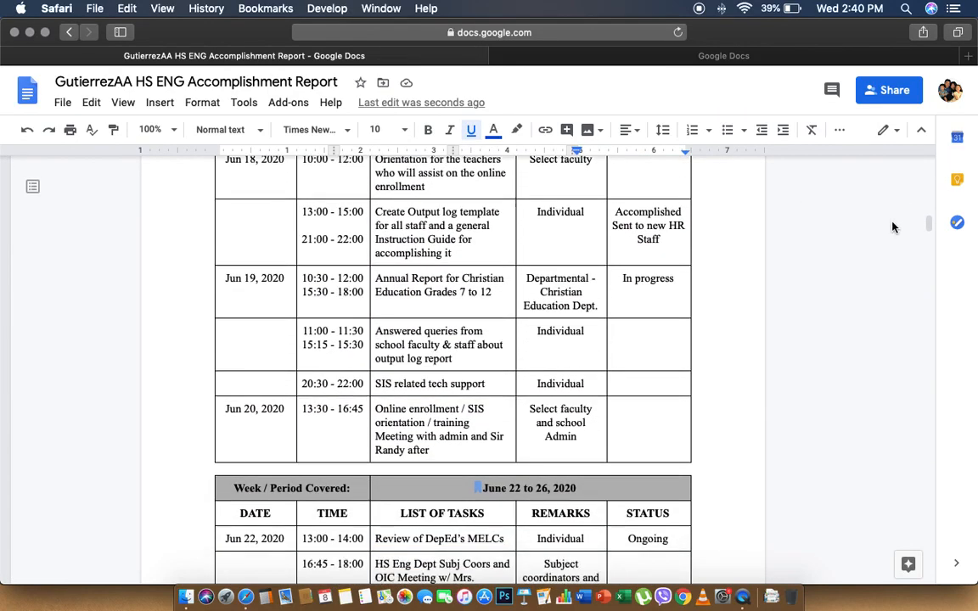
scroll(598, 280, down, 20)
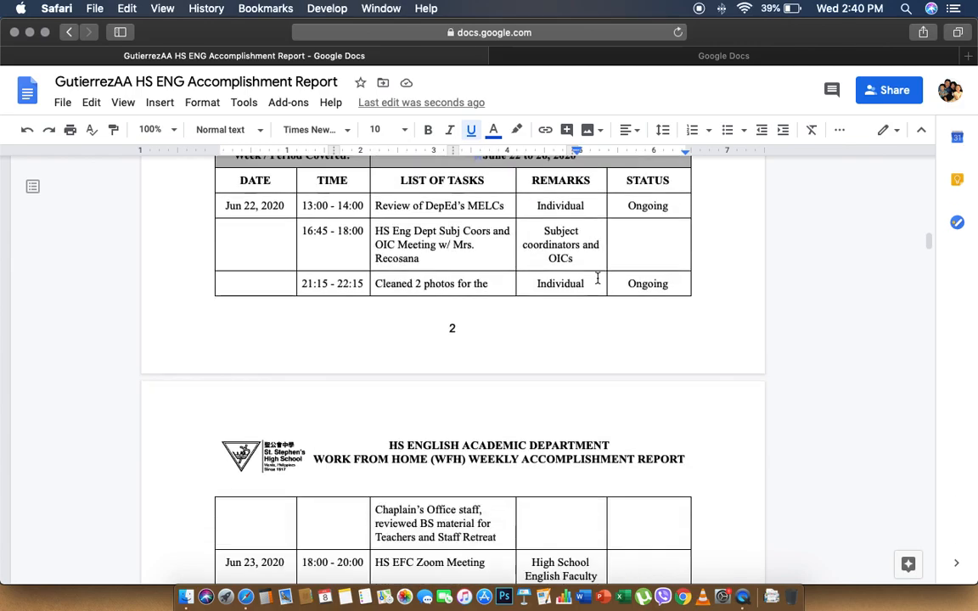
scroll(597, 278, down, 20)
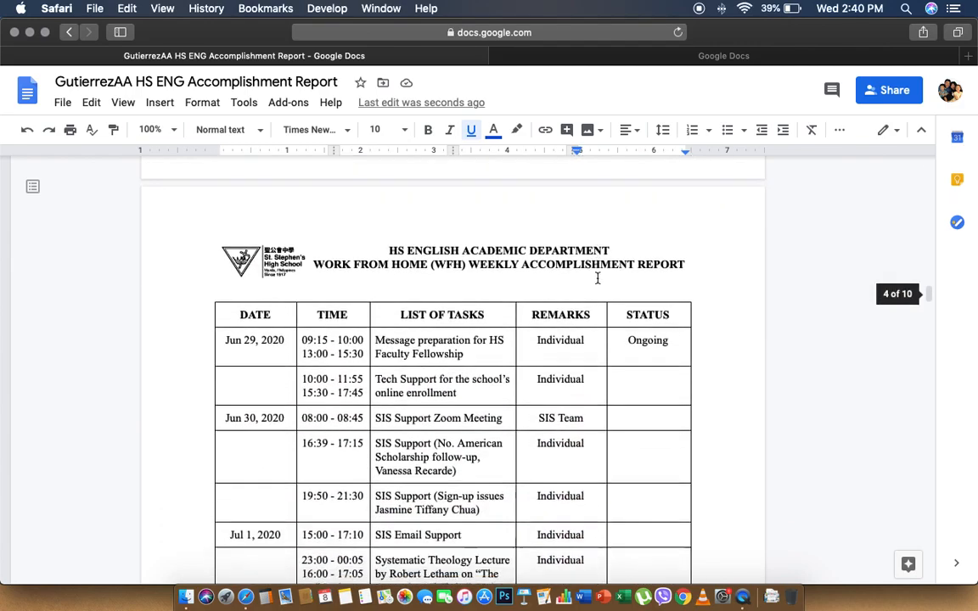
scroll(598, 278, down, 20)
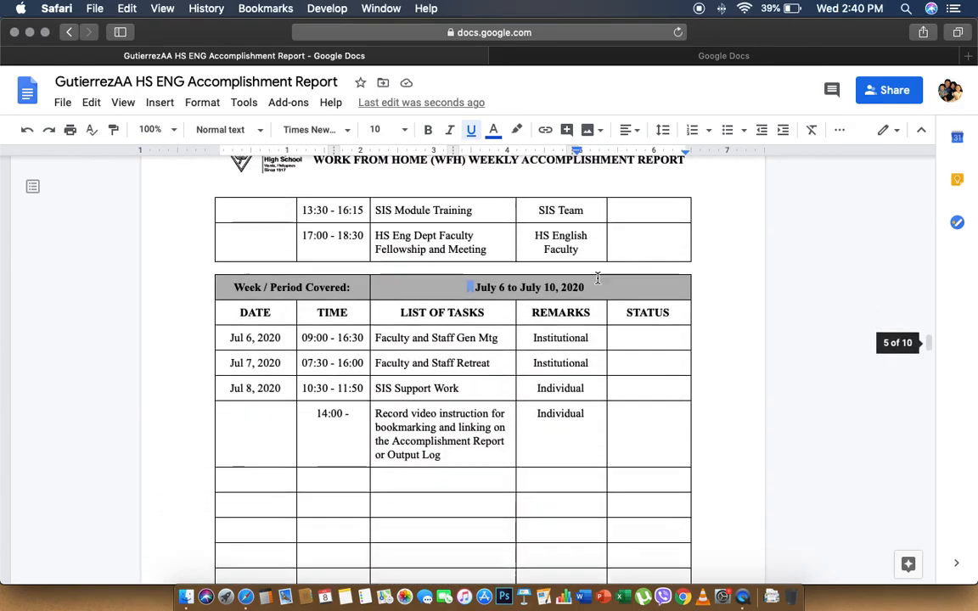
scroll(597, 278, down, 20)
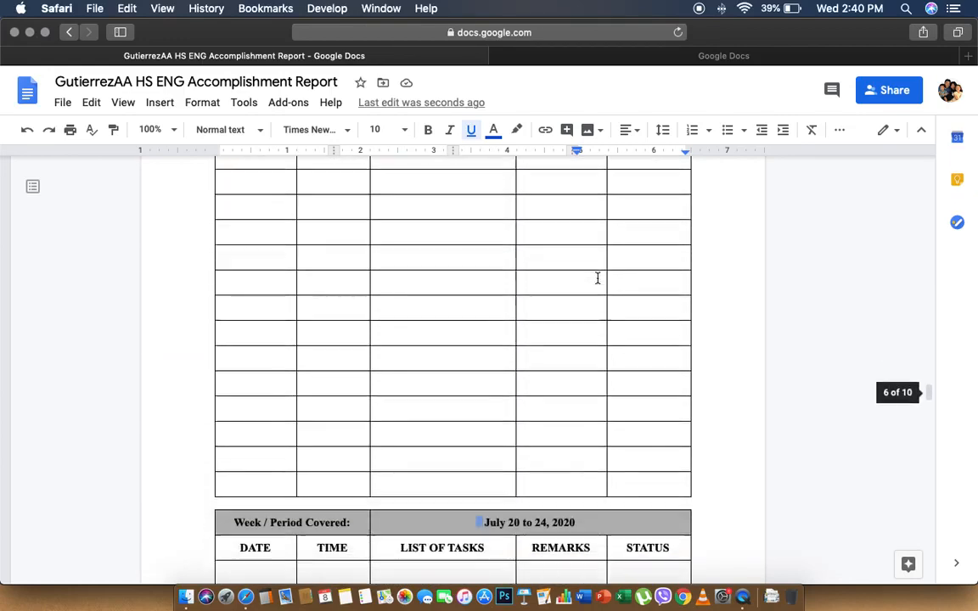
scroll(598, 279, down, 20)
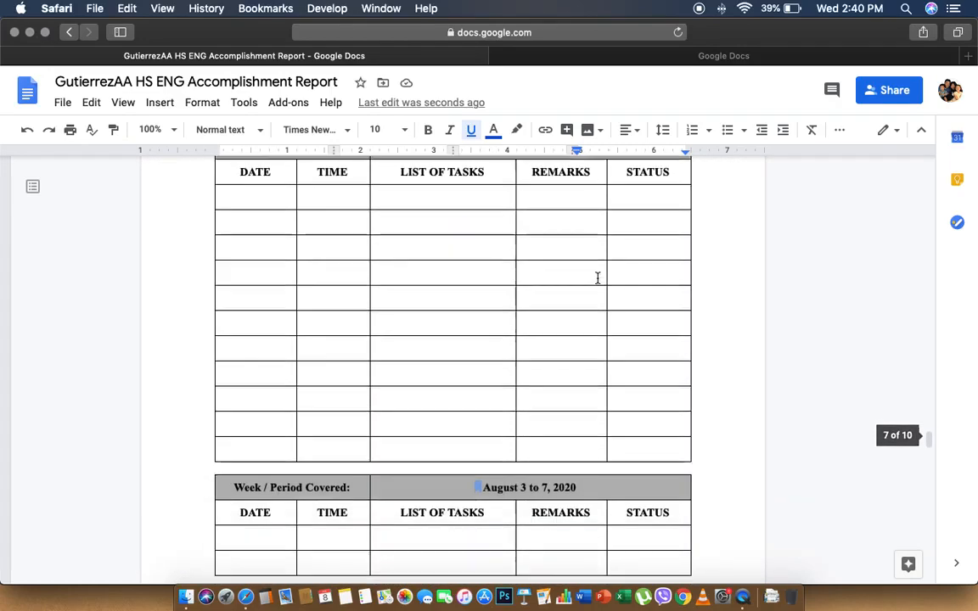
scroll(598, 278, down, 20)
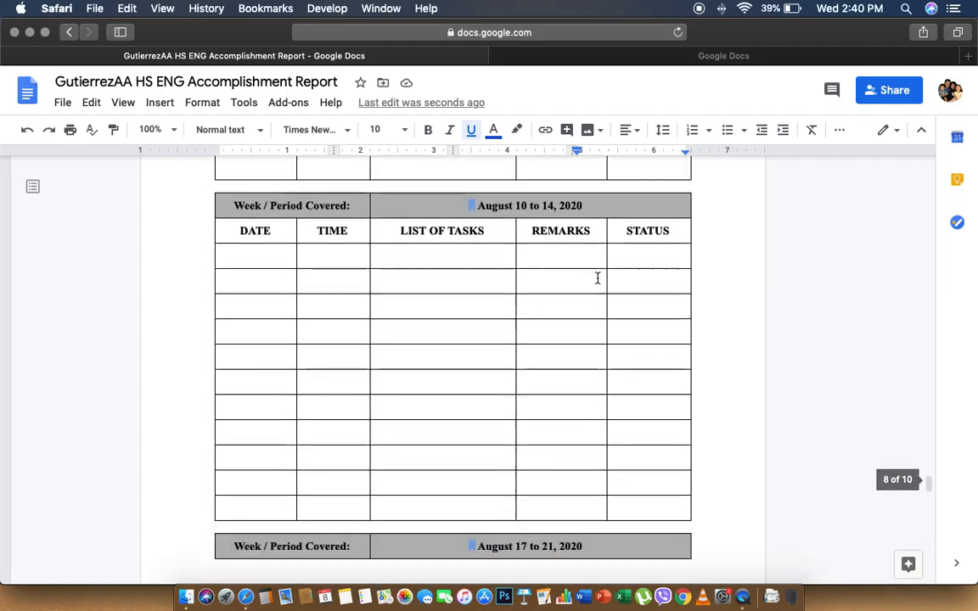
scroll(597, 278, down, 12)
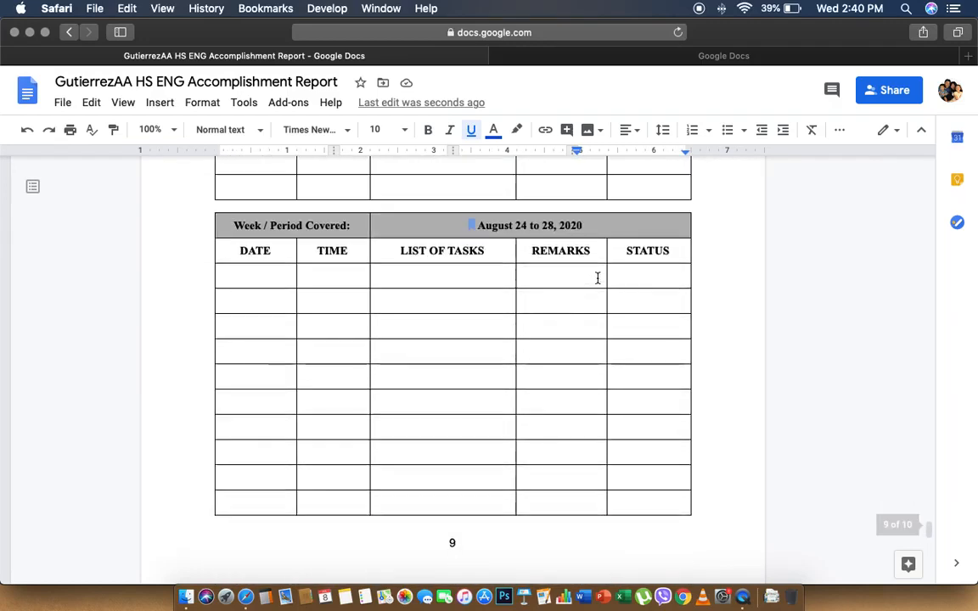
scroll(598, 279, up, 5)
scroll(598, 279, up, 3)
scroll(597, 278, down, 4)
scroll(597, 278, up, 1)
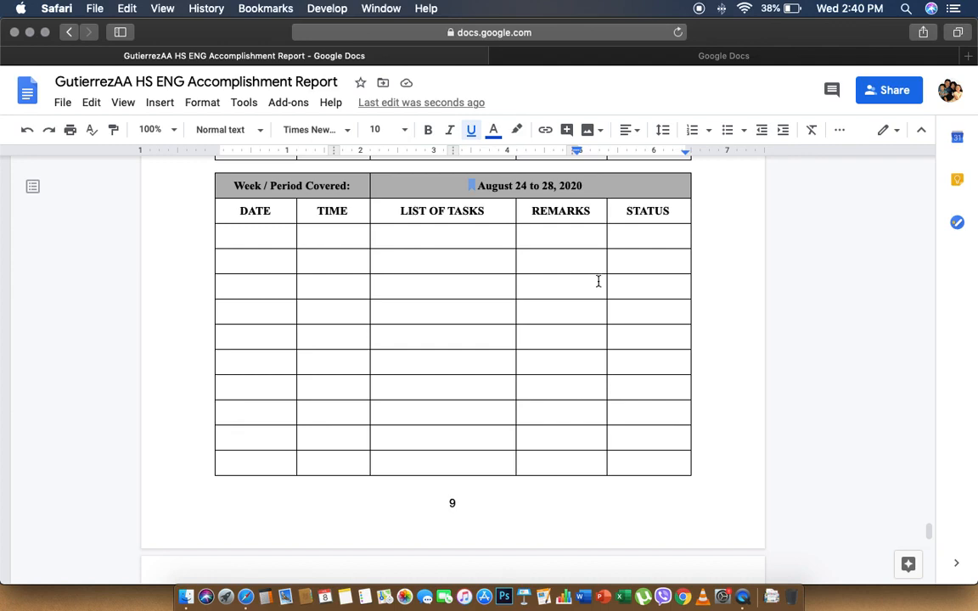
scroll(598, 280, down, 5)
scroll(596, 283, down, 7)
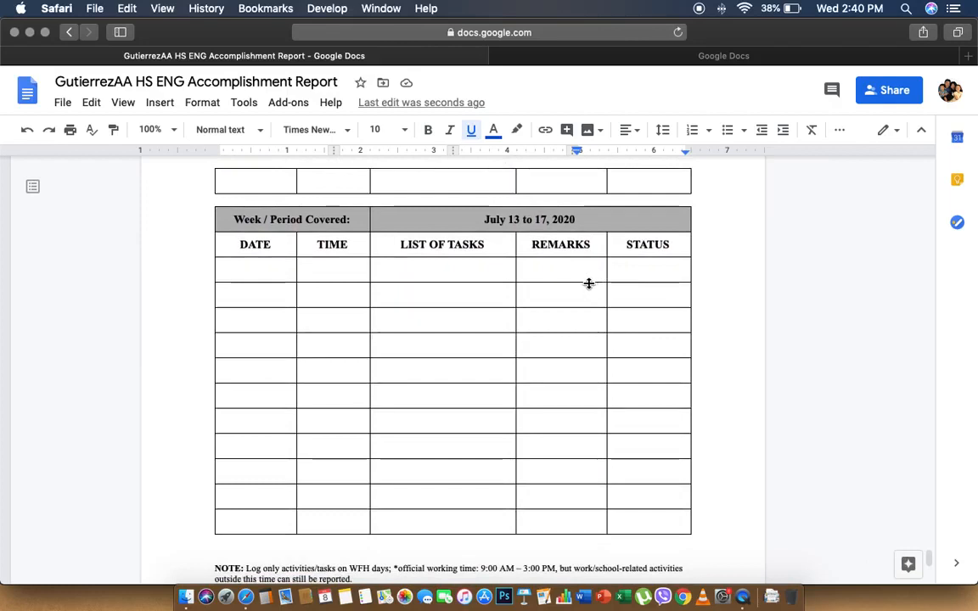
Select and copy the whole July 13 to 17, 2020 week table
drag(242, 223, 651, 527)
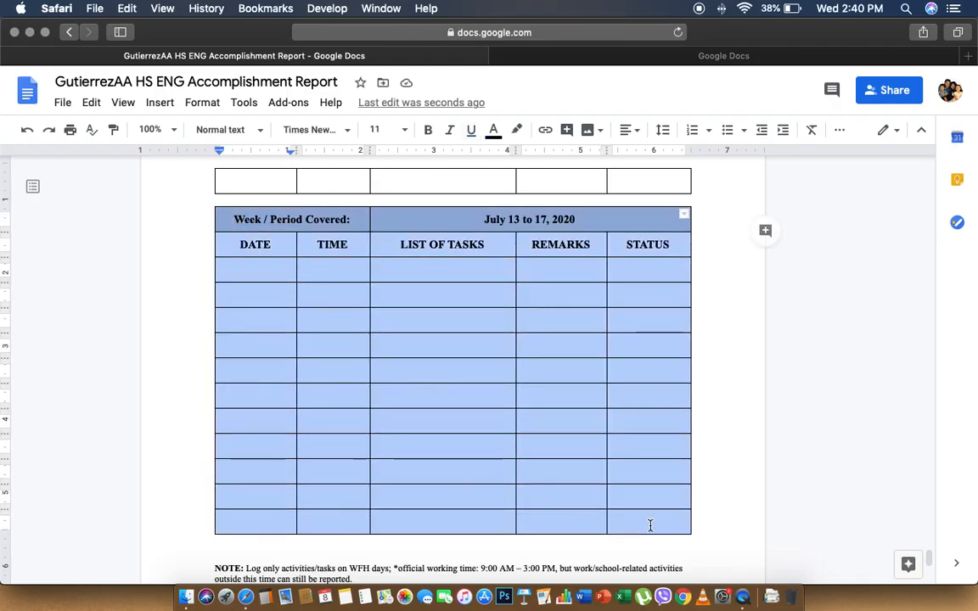
right_click(651, 527)
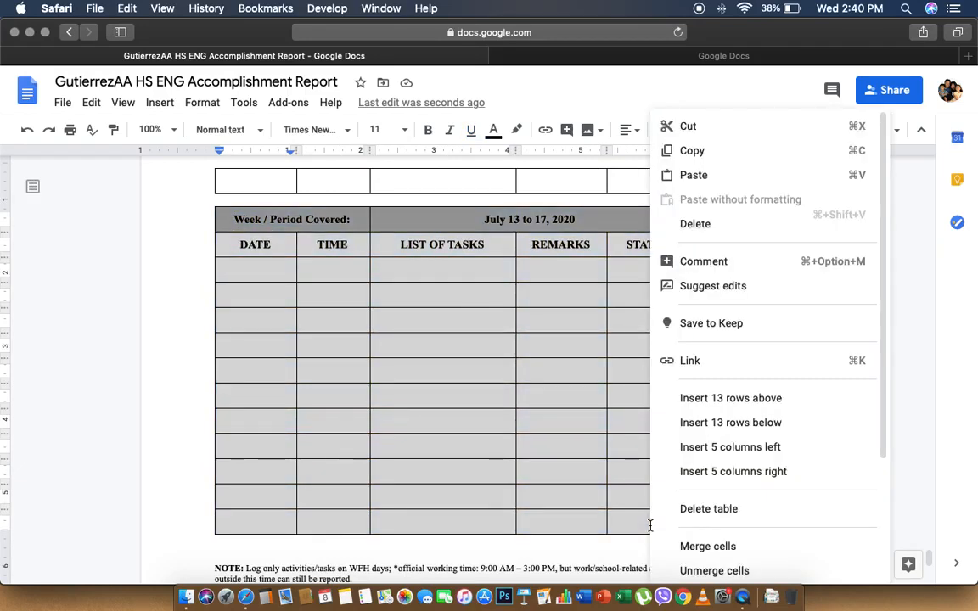
click(692, 155)
Add a blank line below the original table and paste the copied table there
scroll(592, 308, down, 4)
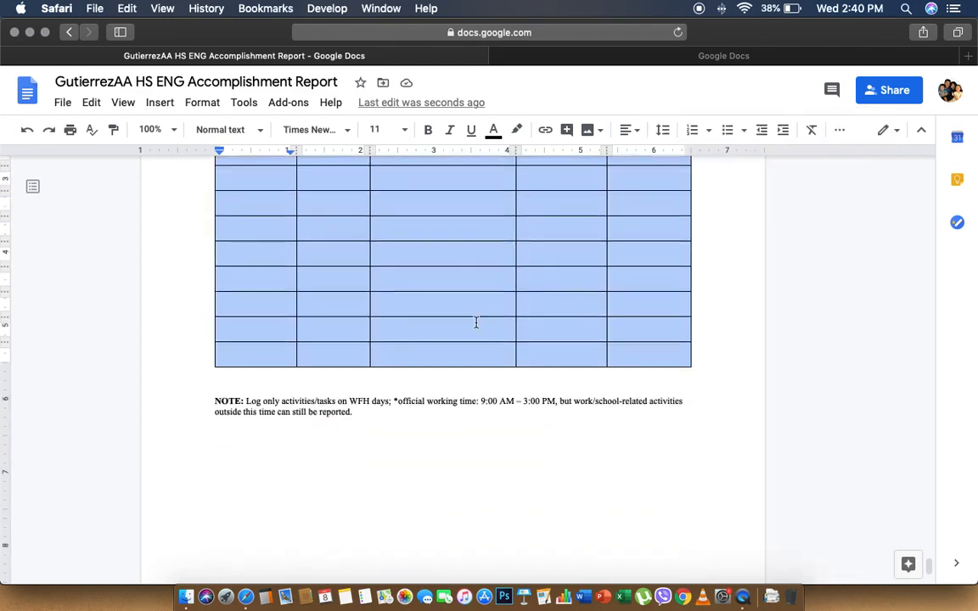
click(432, 378)
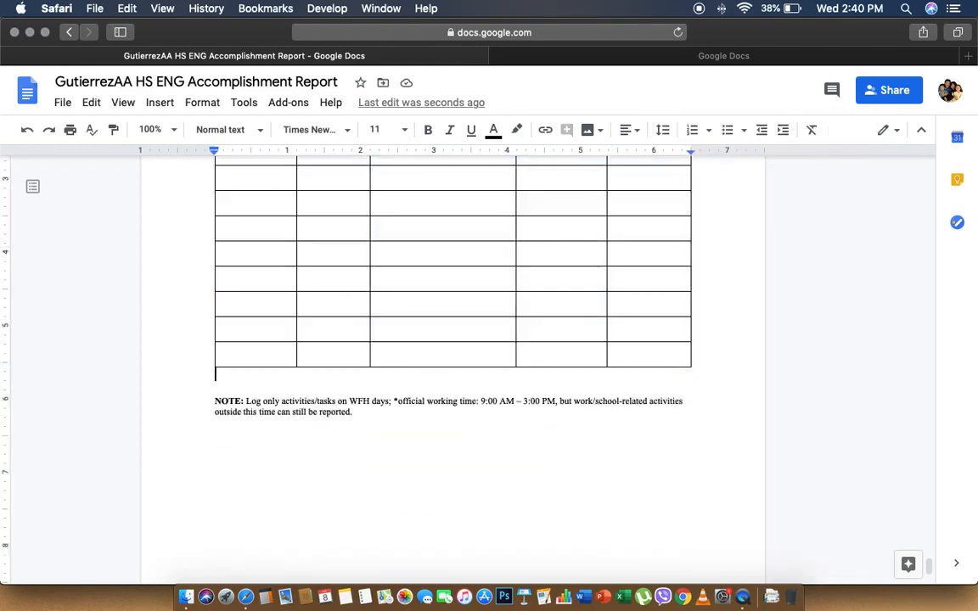
key(Return)
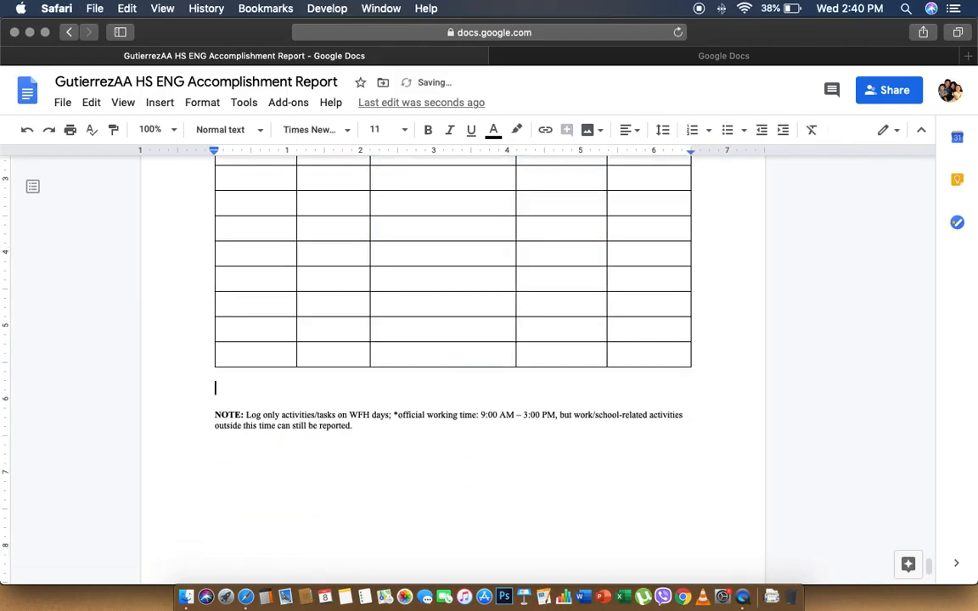
right_click(418, 389)
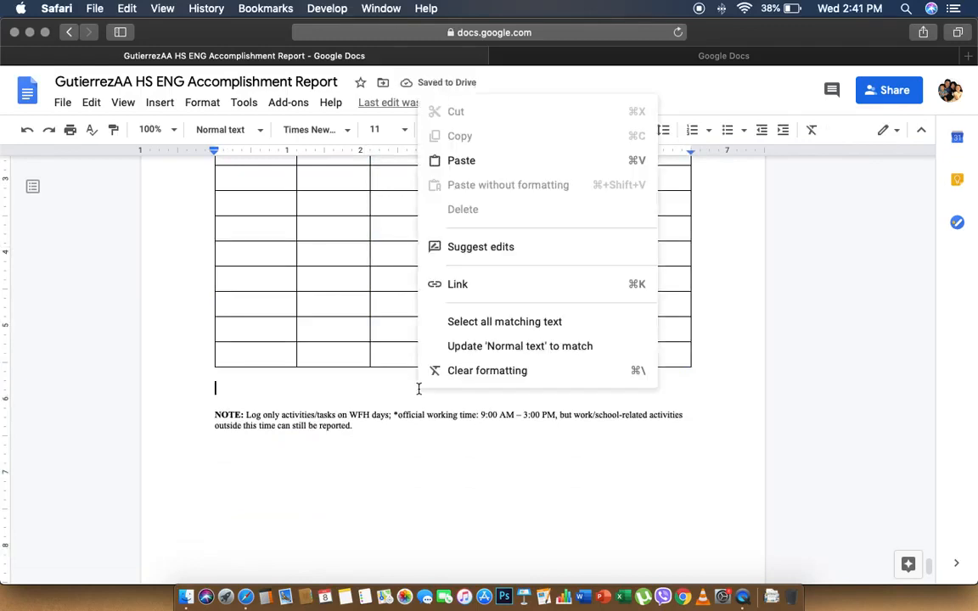
click(470, 161)
scroll(463, 207, up, 3)
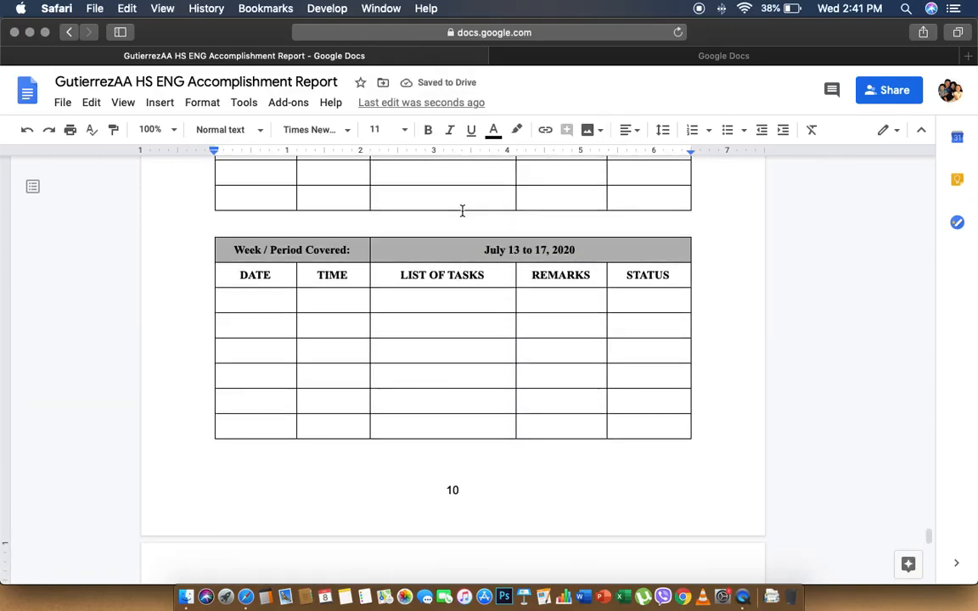
Undo the accidentally pasted extra week table near the end of the report
scroll(461, 211, down, 2)
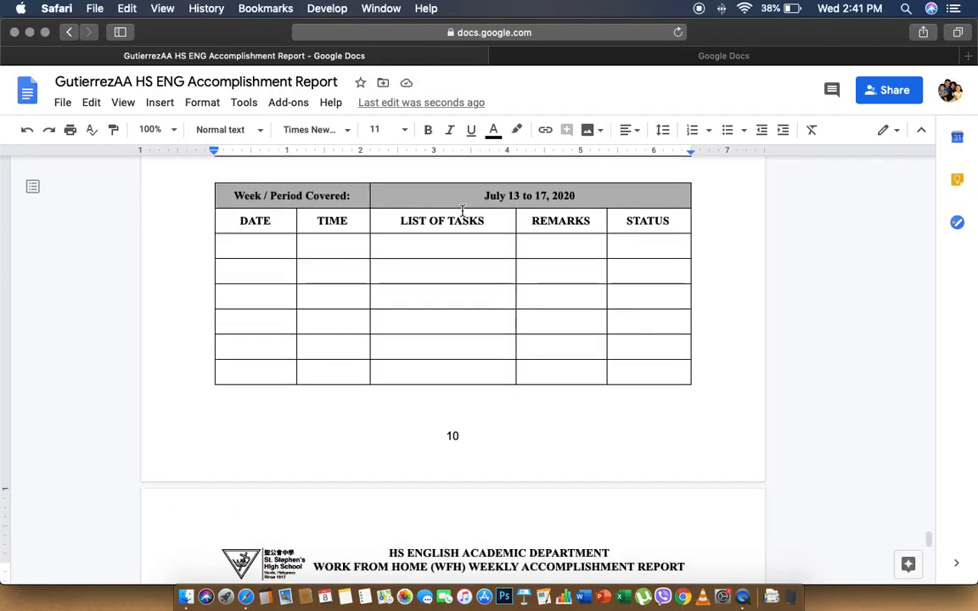
scroll(462, 211, up, 2)
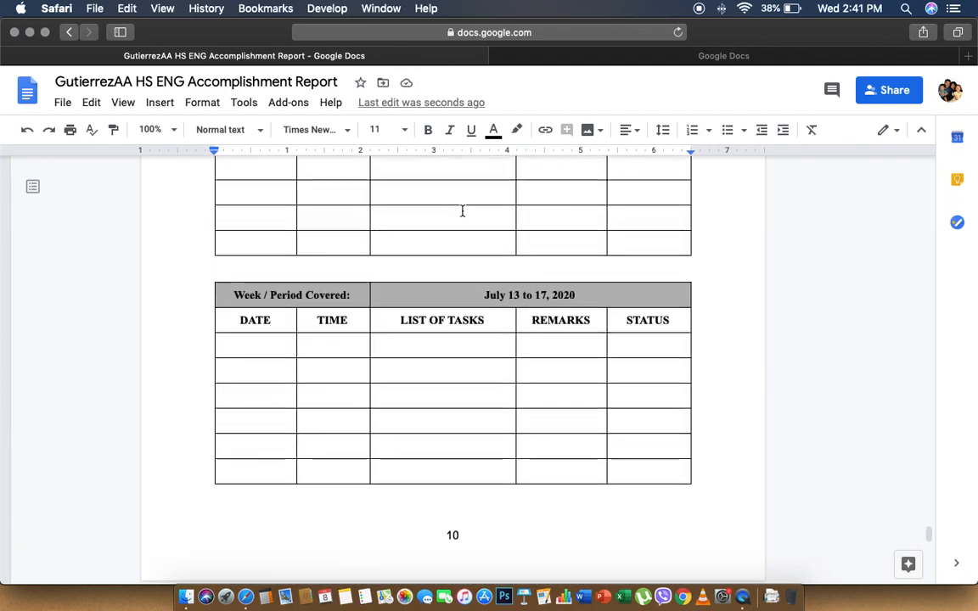
key(super+z)
Scroll back up to the quick-links table on page 1
scroll(462, 211, up, 3)
scroll(462, 210, up, 1)
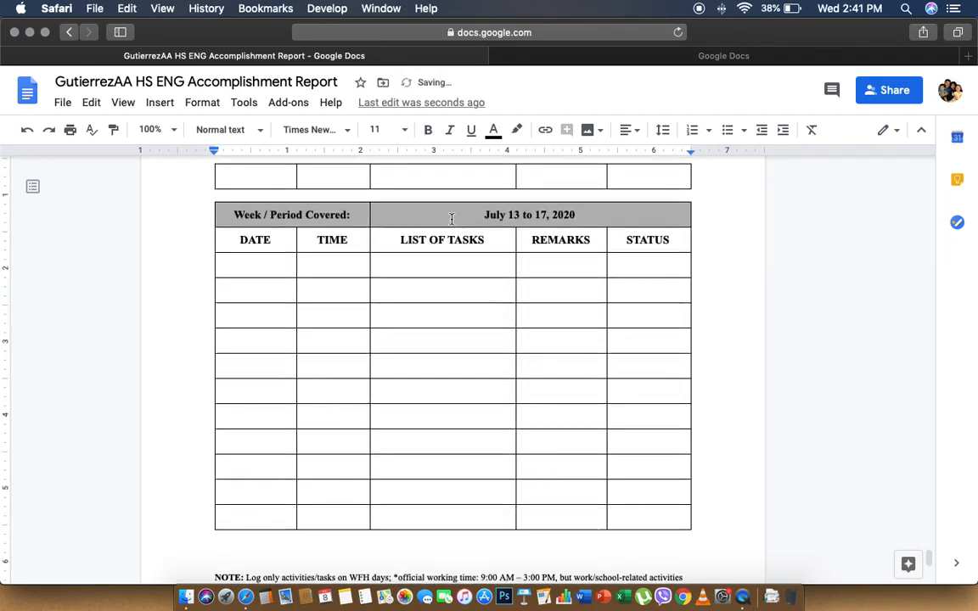
scroll(451, 219, up, 7)
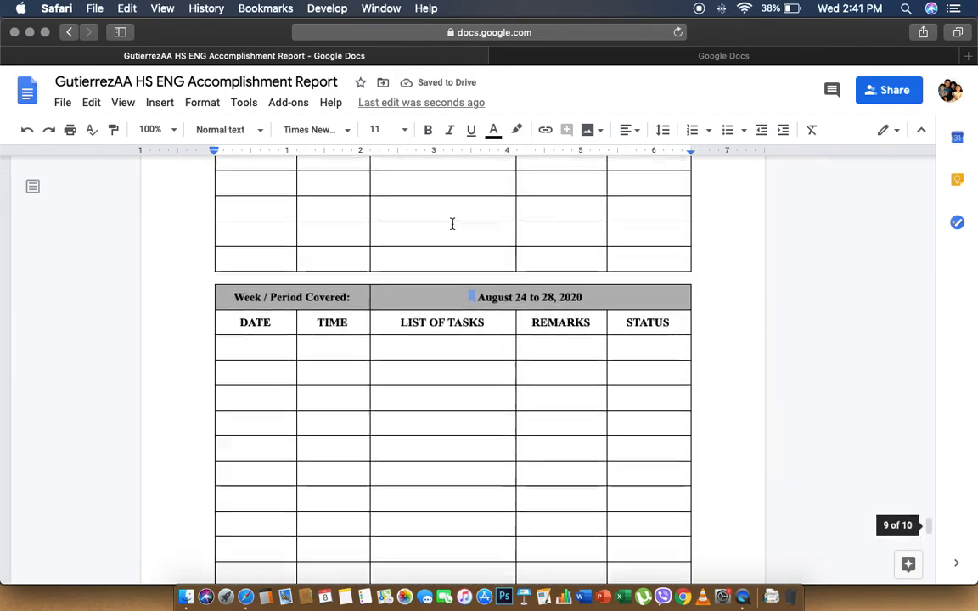
scroll(452, 220, down, 3)
scroll(452, 224, down, 10)
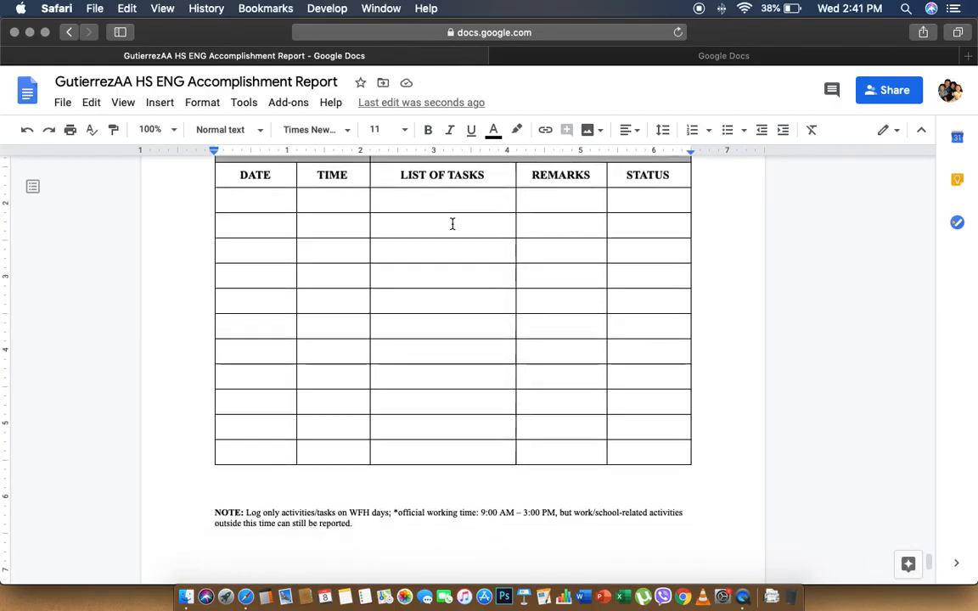
scroll(452, 224, up, 20)
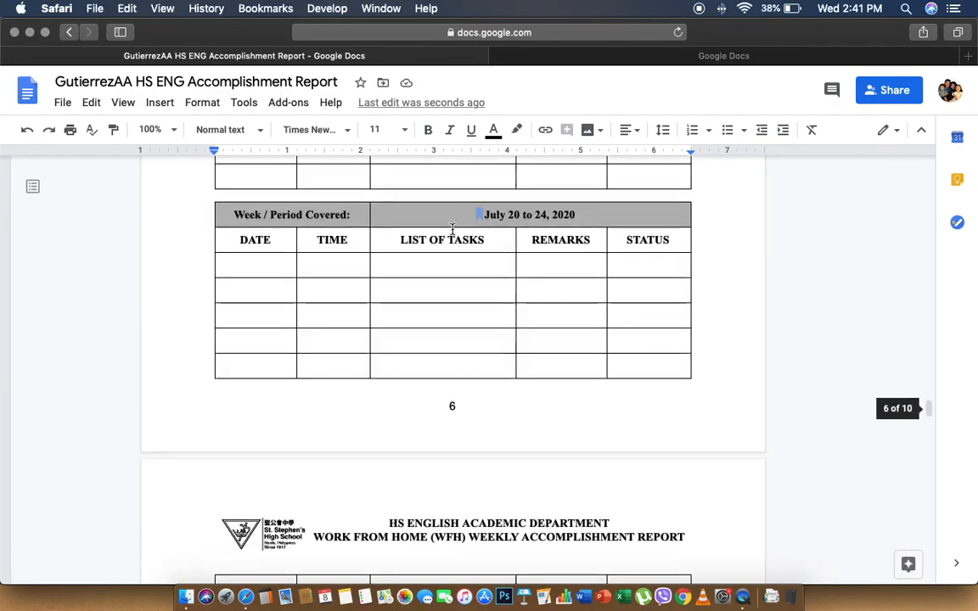
scroll(452, 227, up, 15)
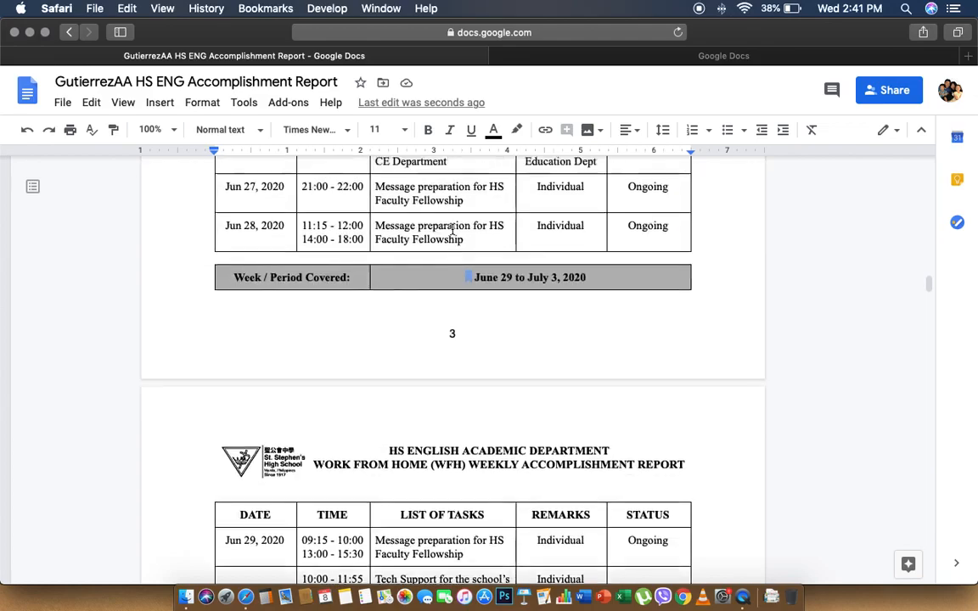
scroll(451, 230, up, 5)
scroll(451, 227, up, 15)
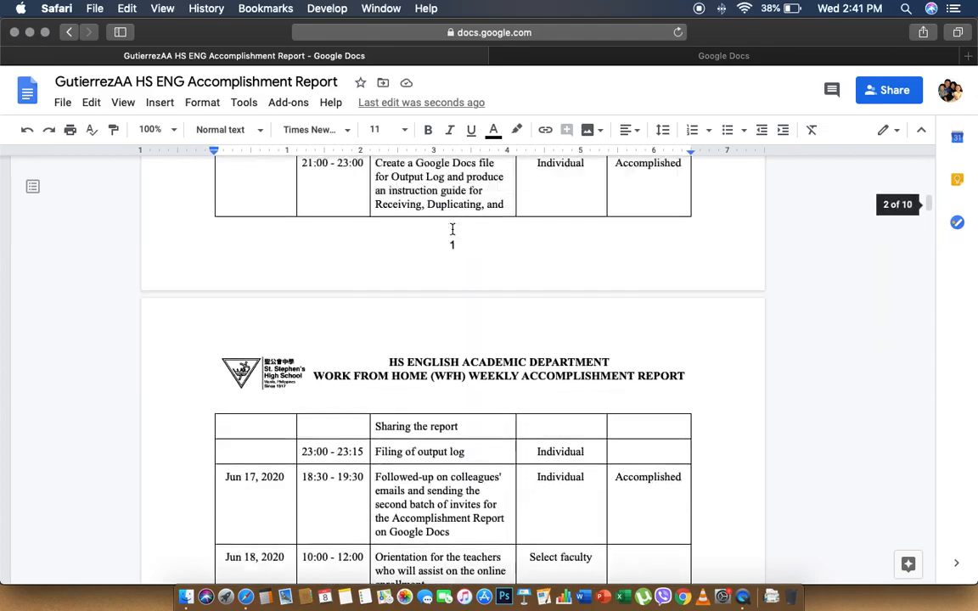
scroll(452, 227, down, 2)
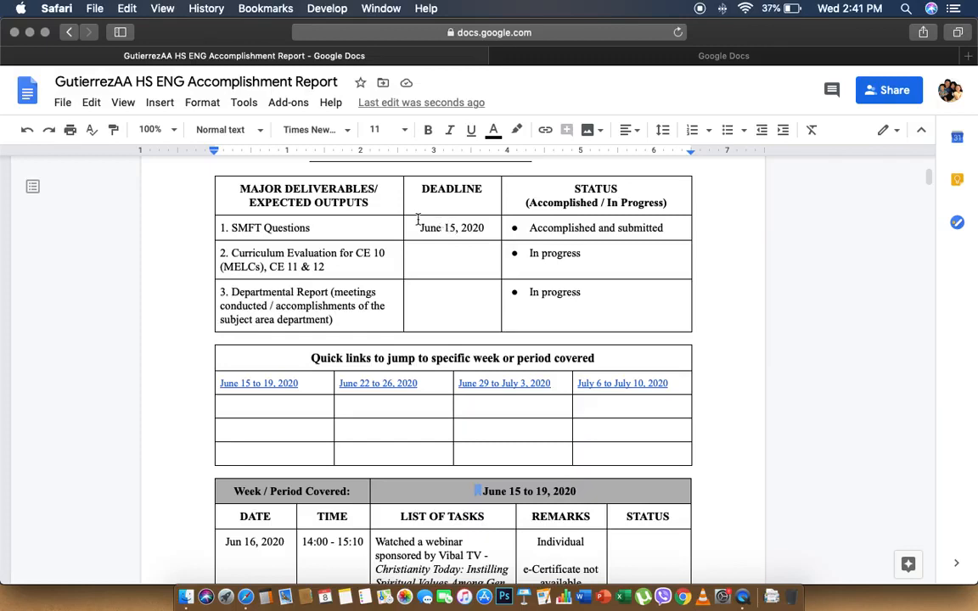
Center the four quick-link dates in the table's link row
drag(316, 386, 606, 391)
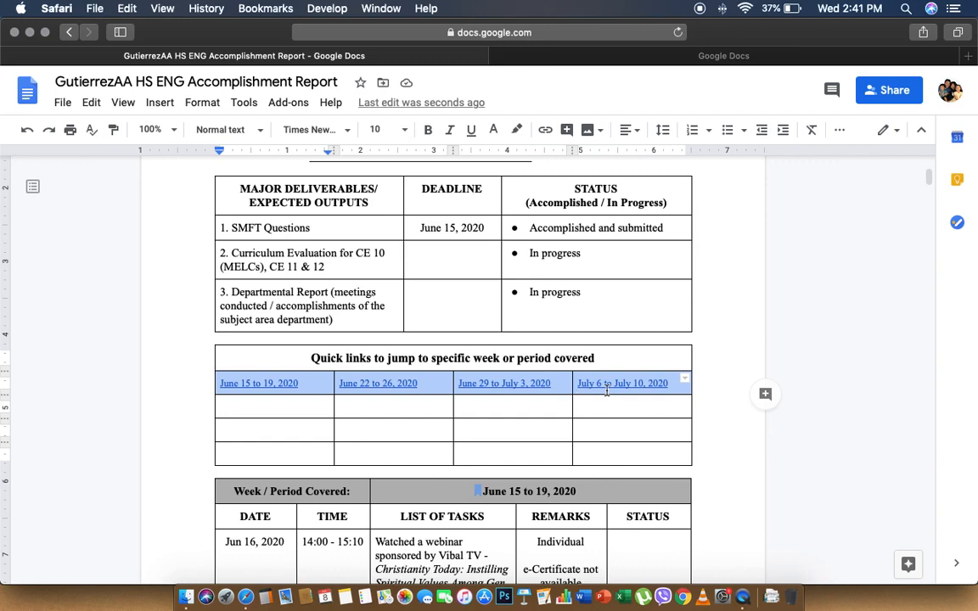
click(631, 133)
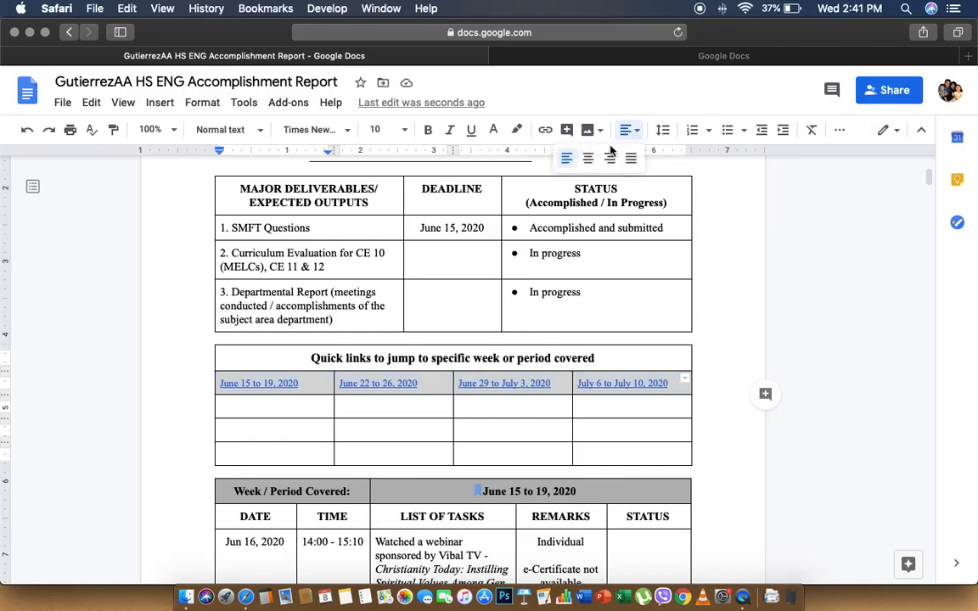
click(586, 162)
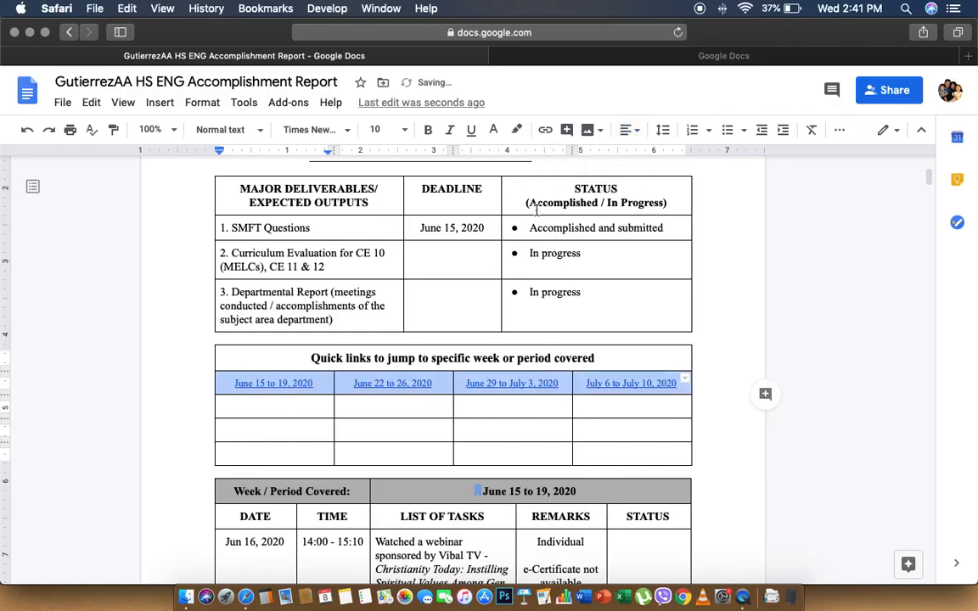
Center the twelve empty cells in the three rows below the links
click(329, 408)
drag(328, 408, 574, 439)
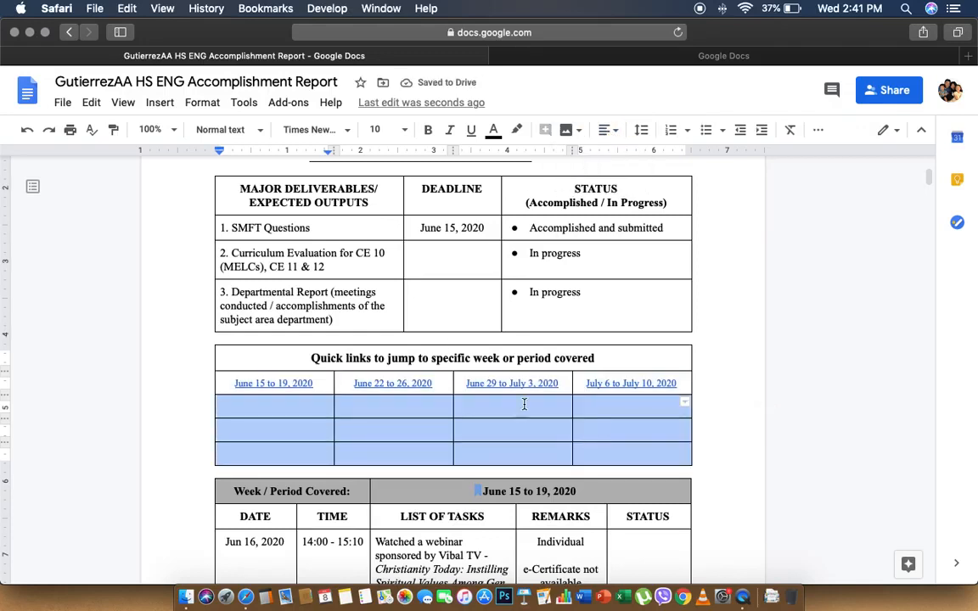
click(608, 132)
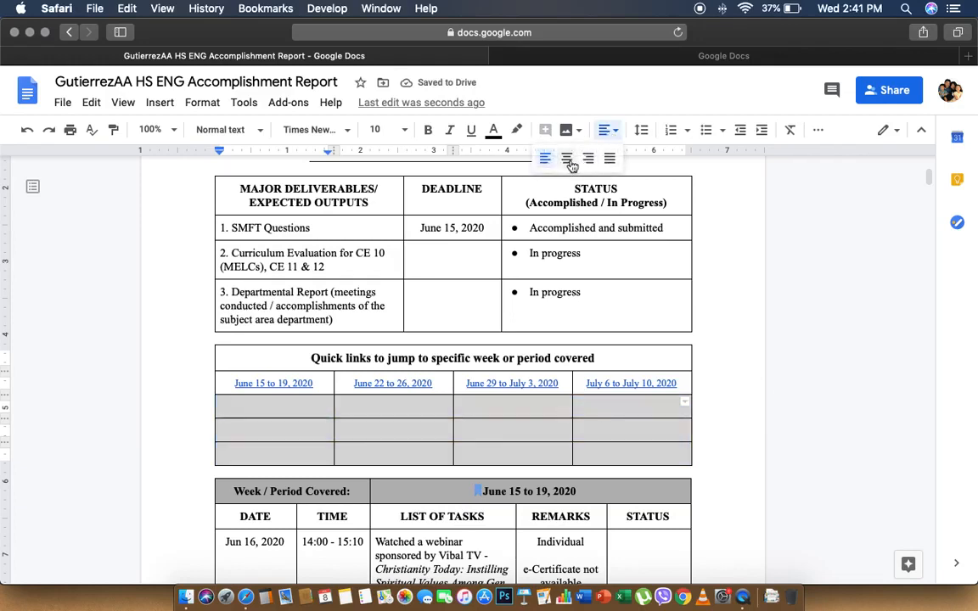
click(571, 162)
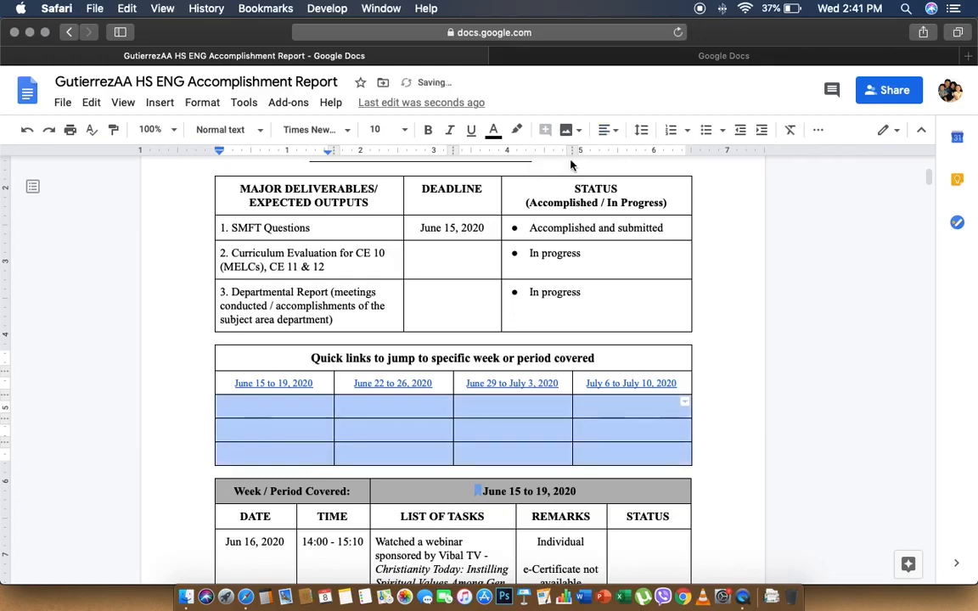
click(373, 383)
click(323, 408)
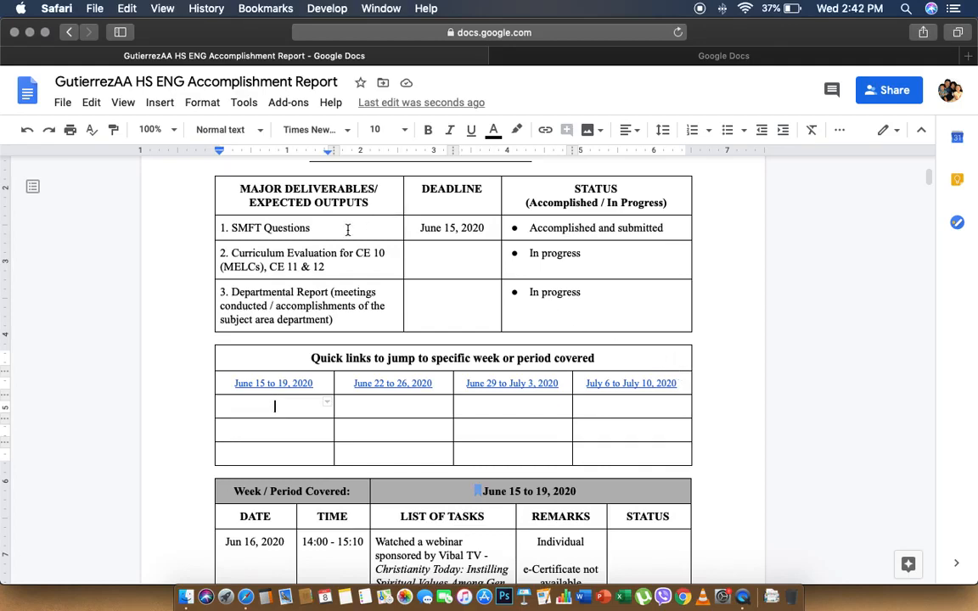
scroll(348, 280, down, 1)
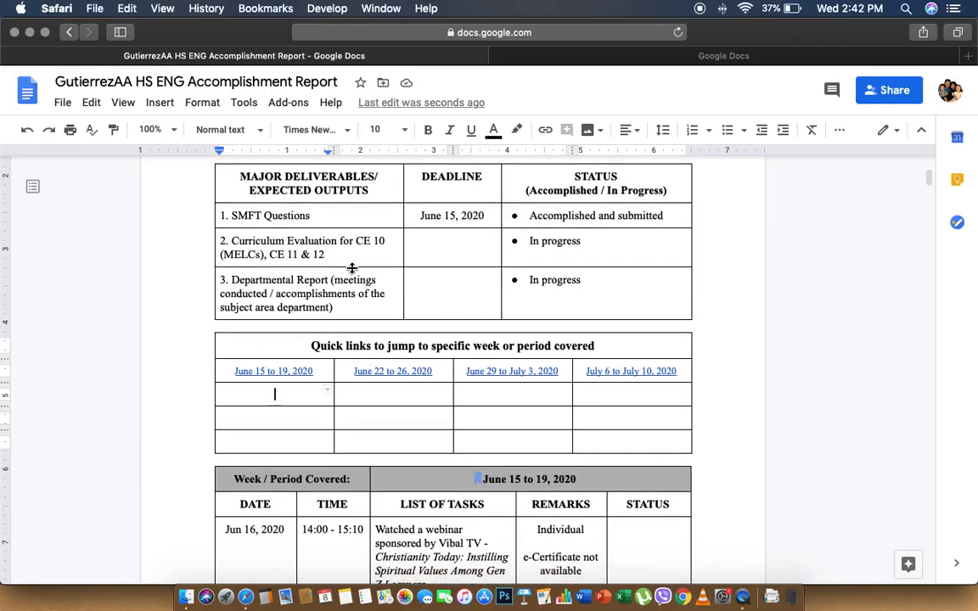
scroll(352, 268, up, 1)
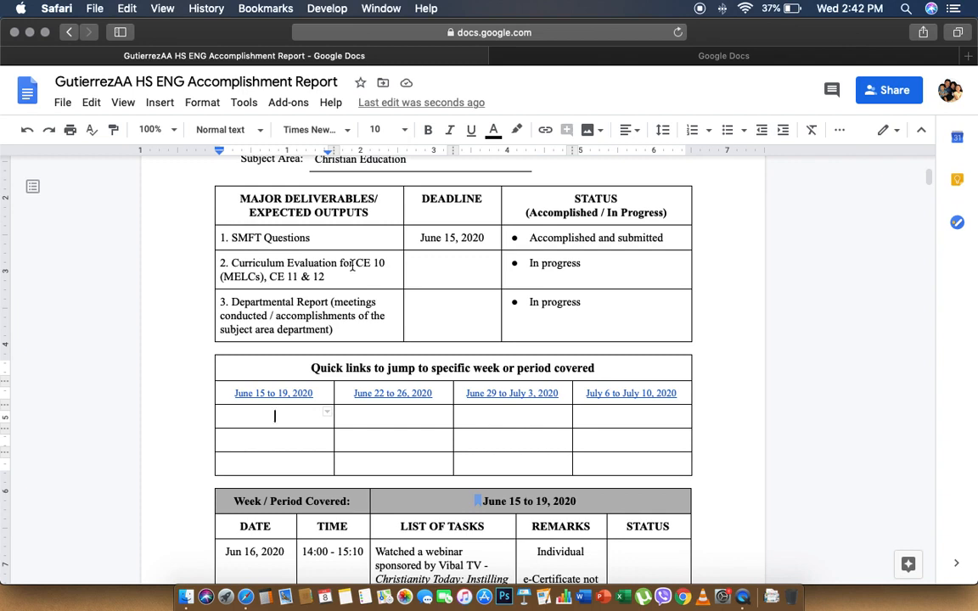
Open the HS ENG Accomplishment Report view-only from Recent documents under the second account
click(28, 102)
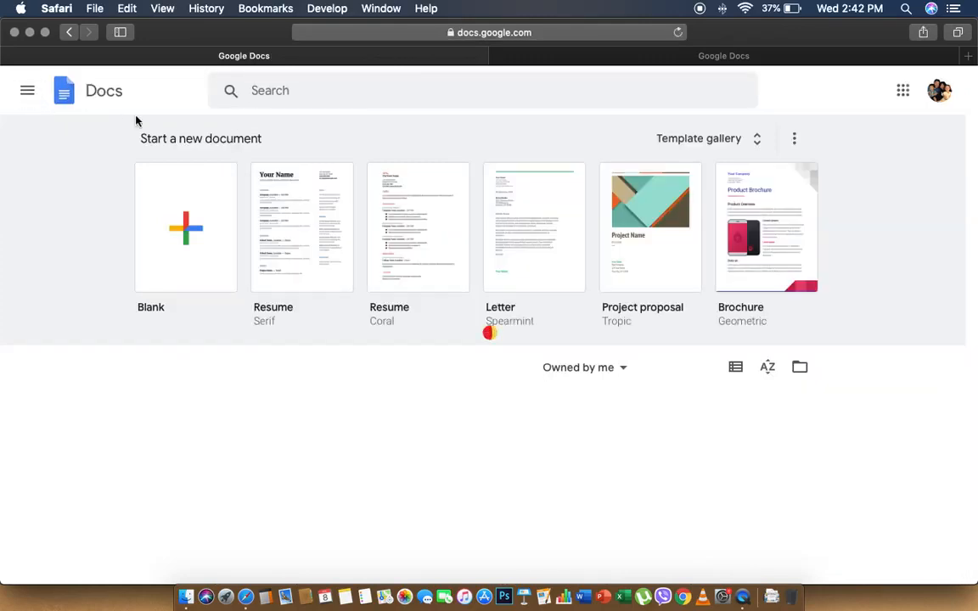
click(715, 58)
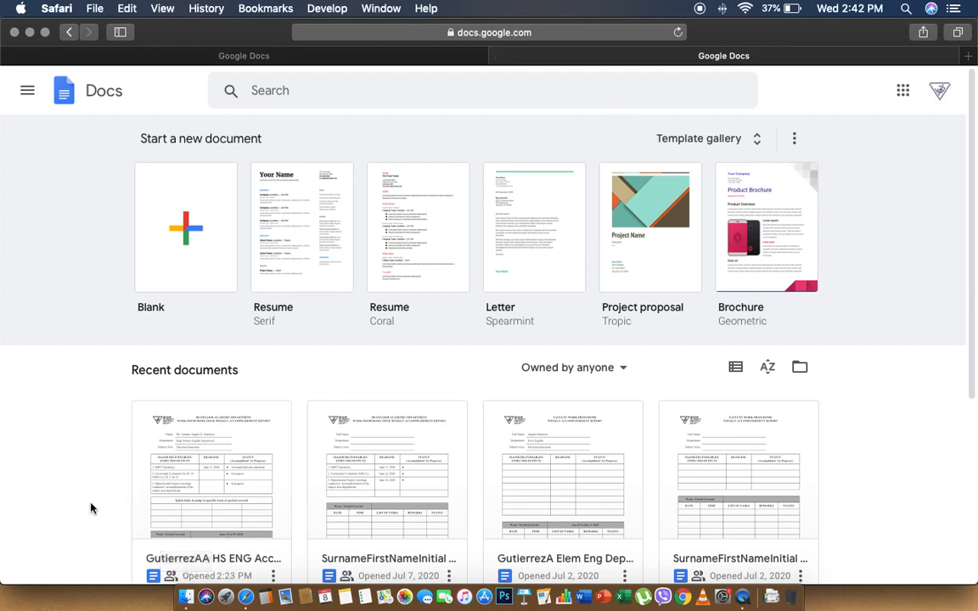
click(227, 560)
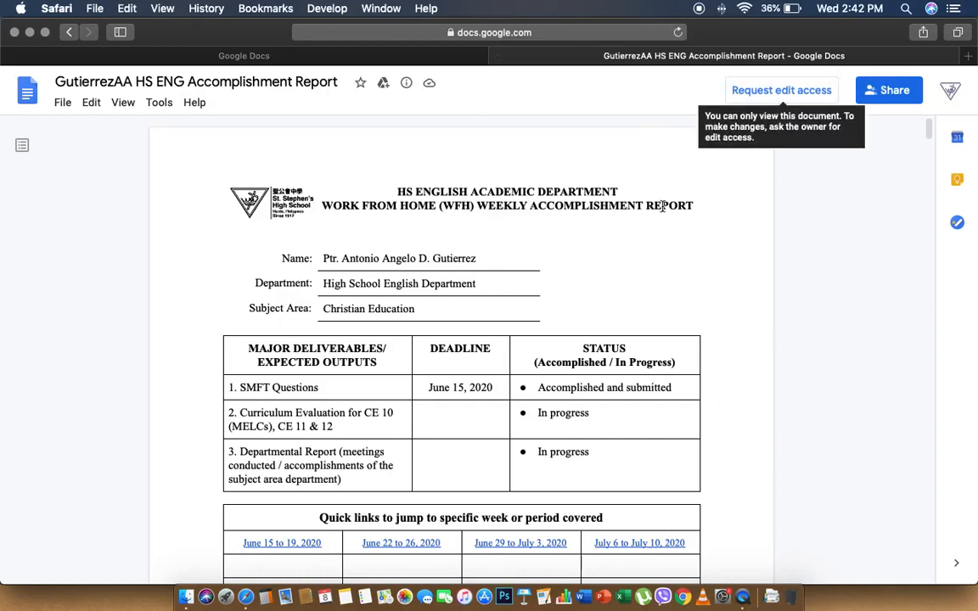
Show the bookmark preview of the June 29 to July 3, 2020 quick link
click(481, 301)
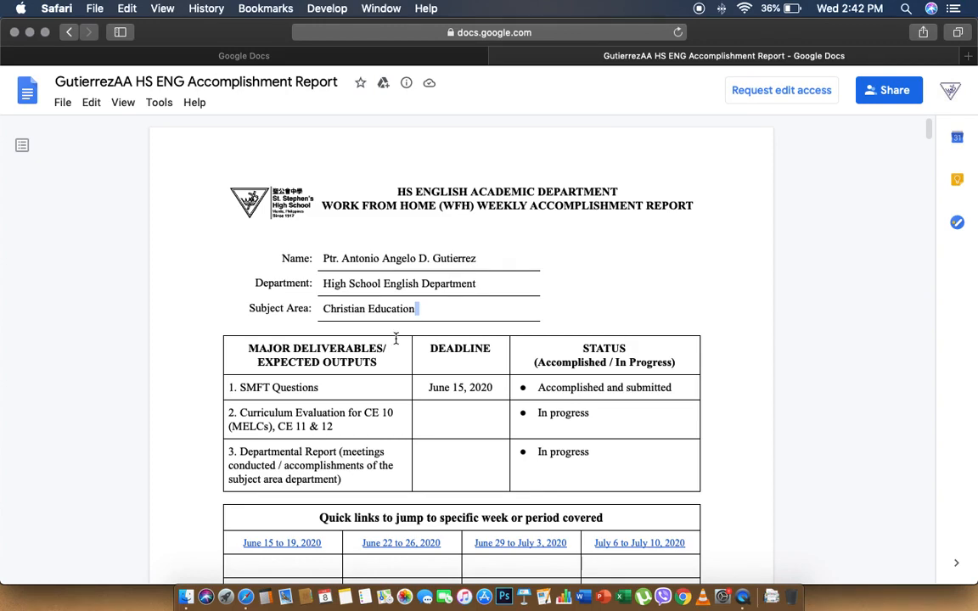
scroll(396, 338, down, 5)
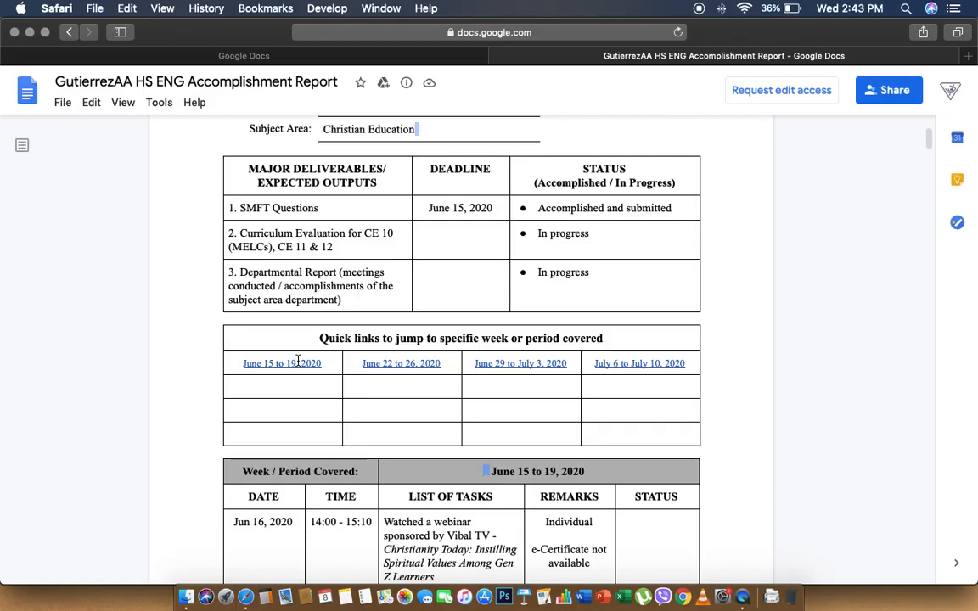
click(539, 364)
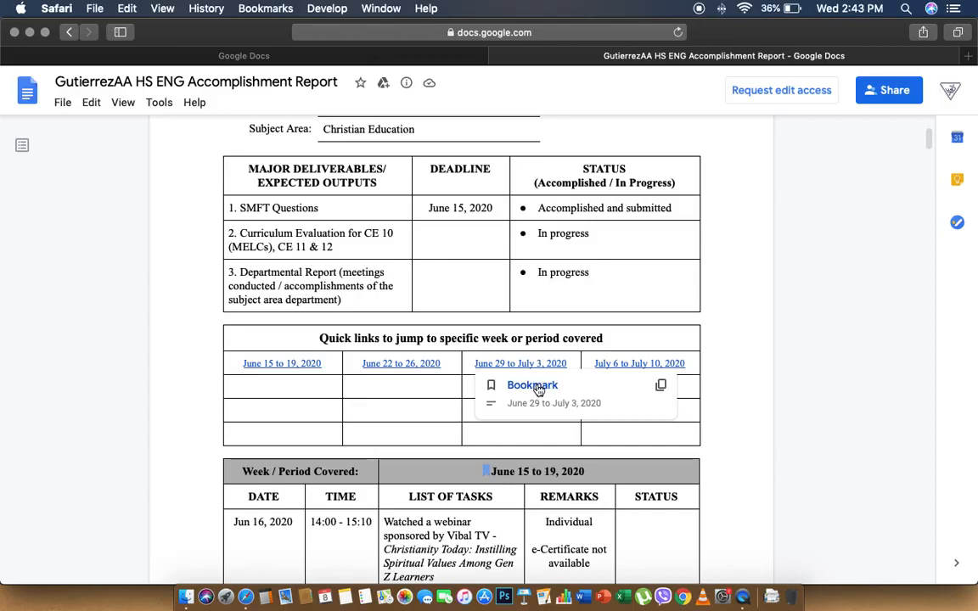
Follow the June 29 bookmark to its heading, then preview the July 6 to July 10 link
click(533, 385)
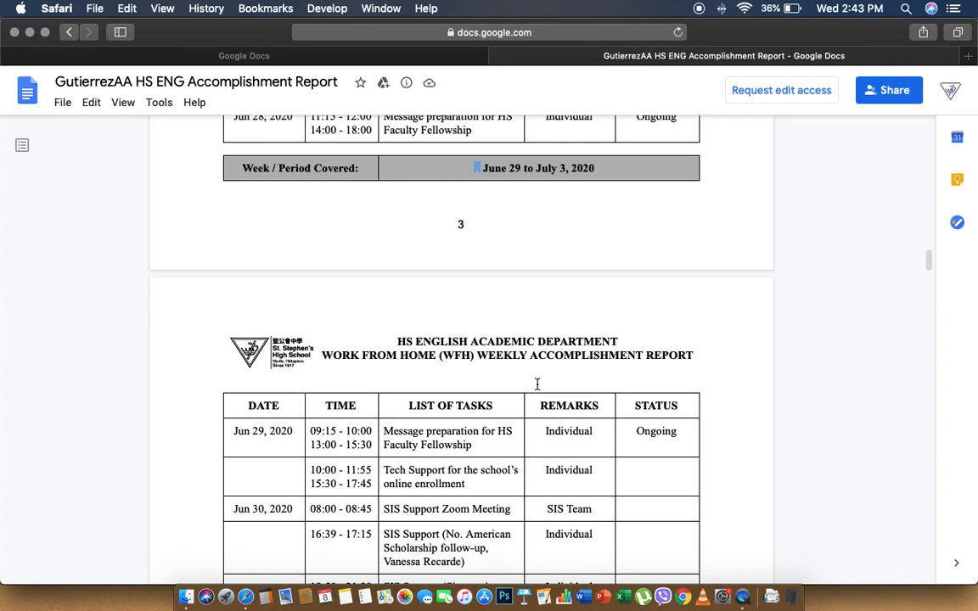
scroll(536, 384, down, 10)
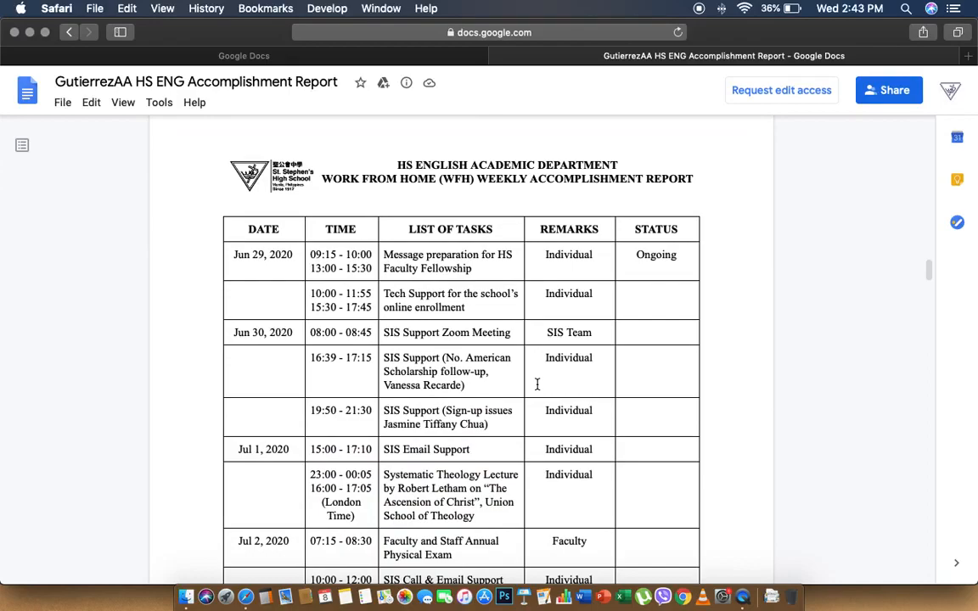
scroll(536, 384, up, 20)
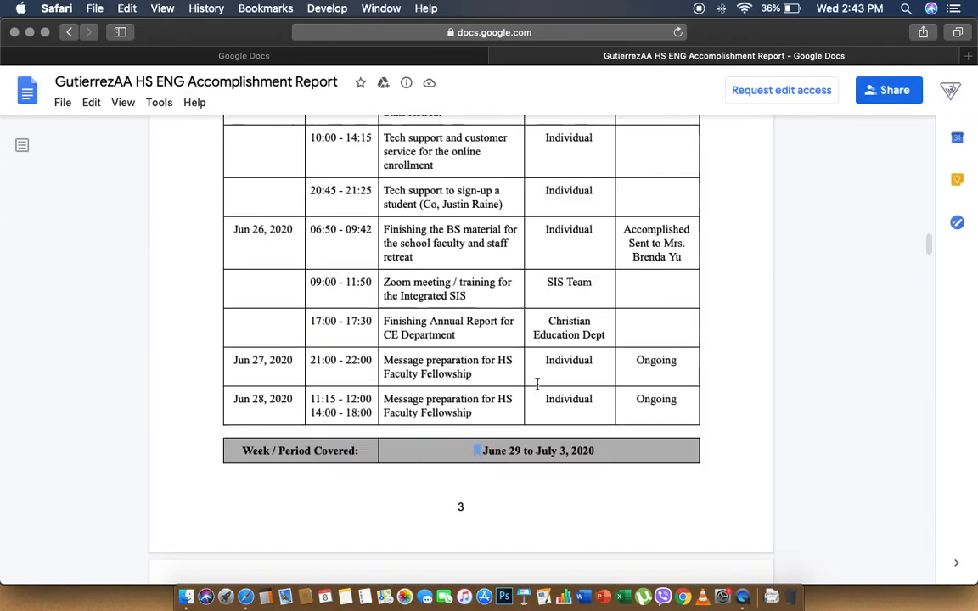
scroll(537, 384, down, 5)
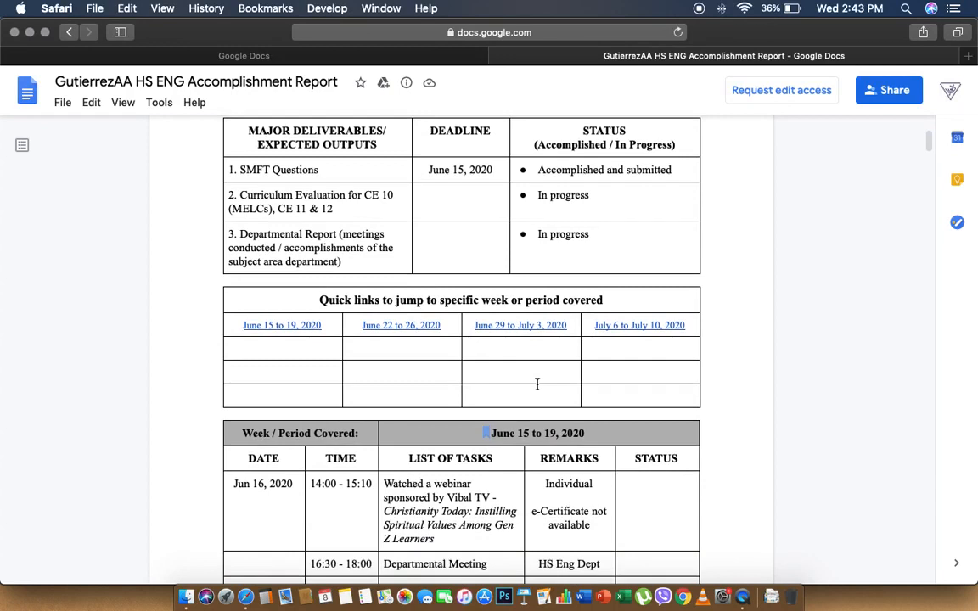
click(637, 325)
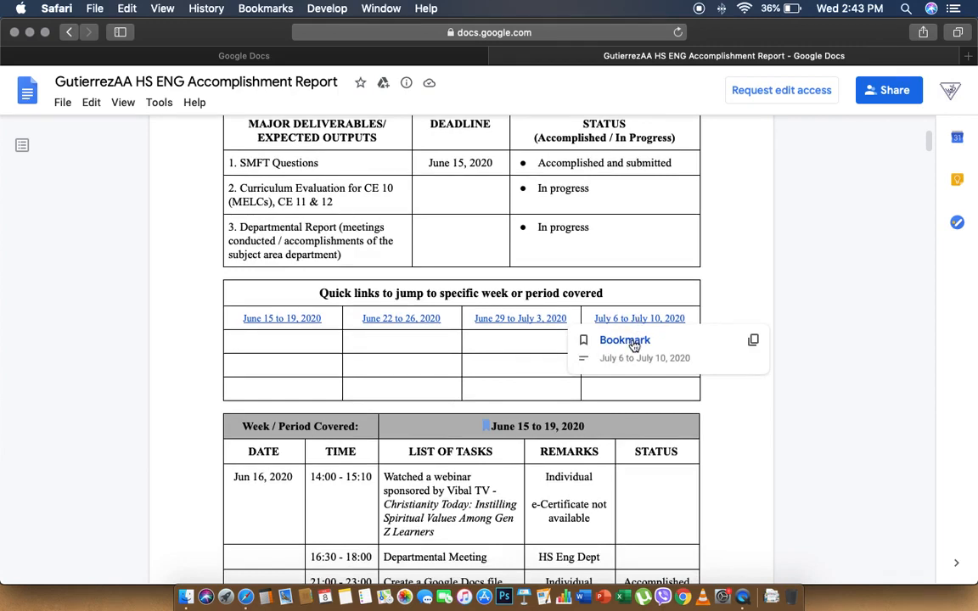
Jump through the bookmark to the July 6 to July 10, 2020 week log
click(628, 341)
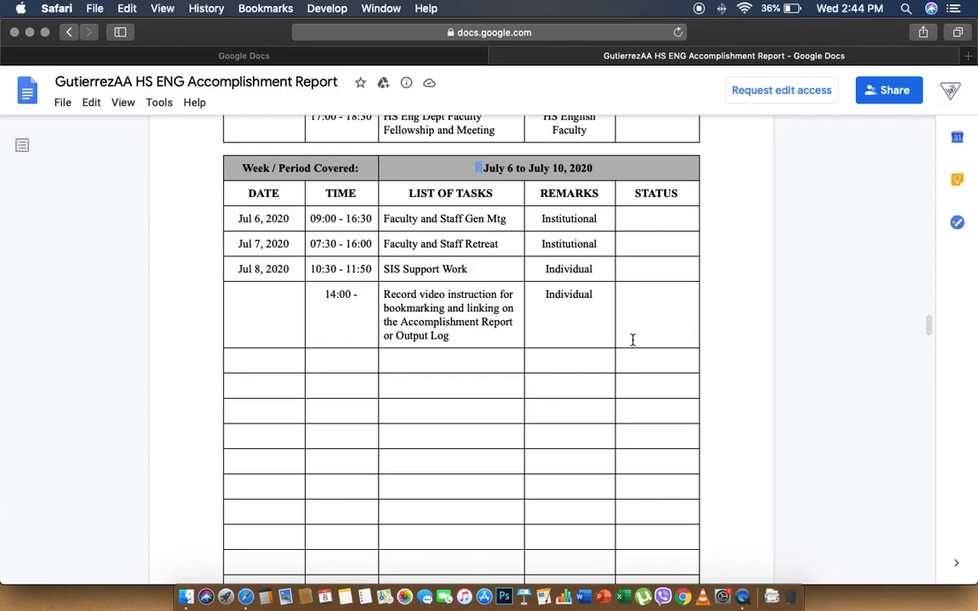
scroll(632, 340, up, 1)
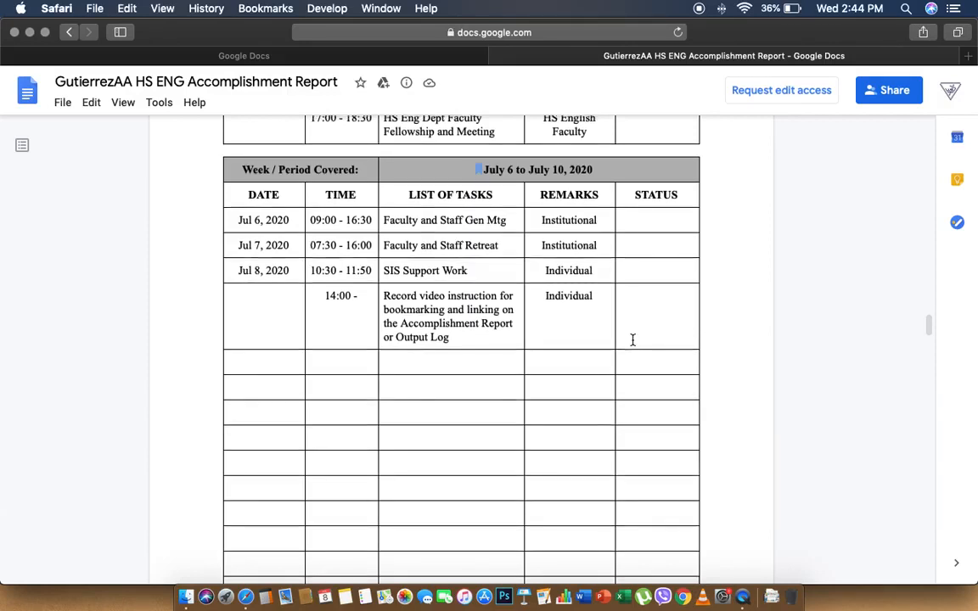
scroll(633, 340, up, 5)
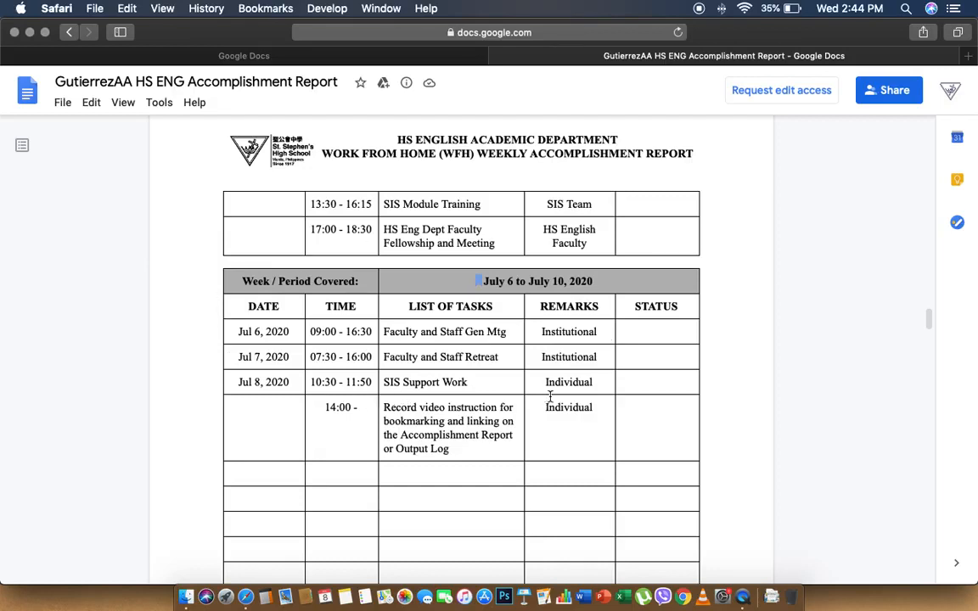
scroll(549, 396, up, 3)
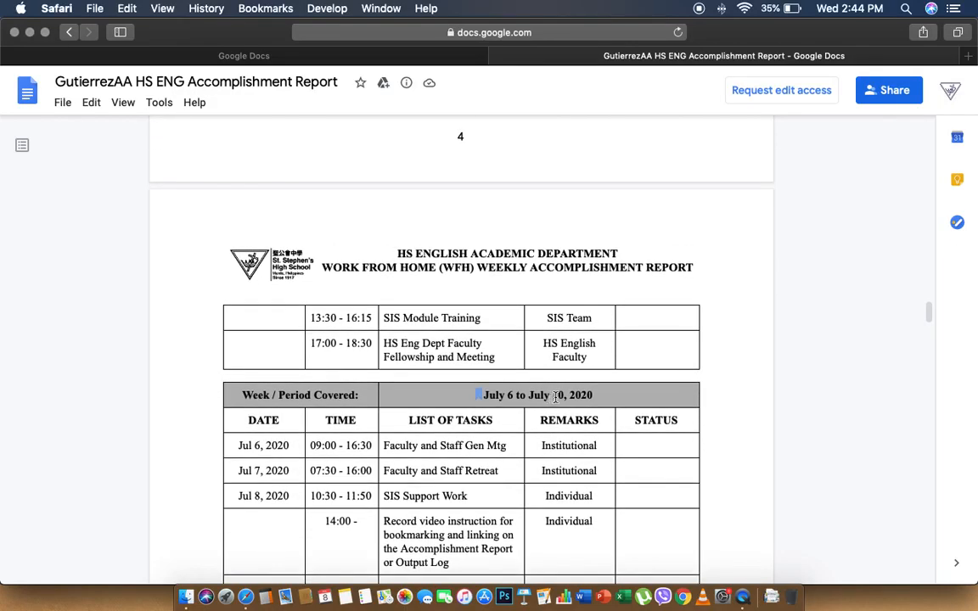